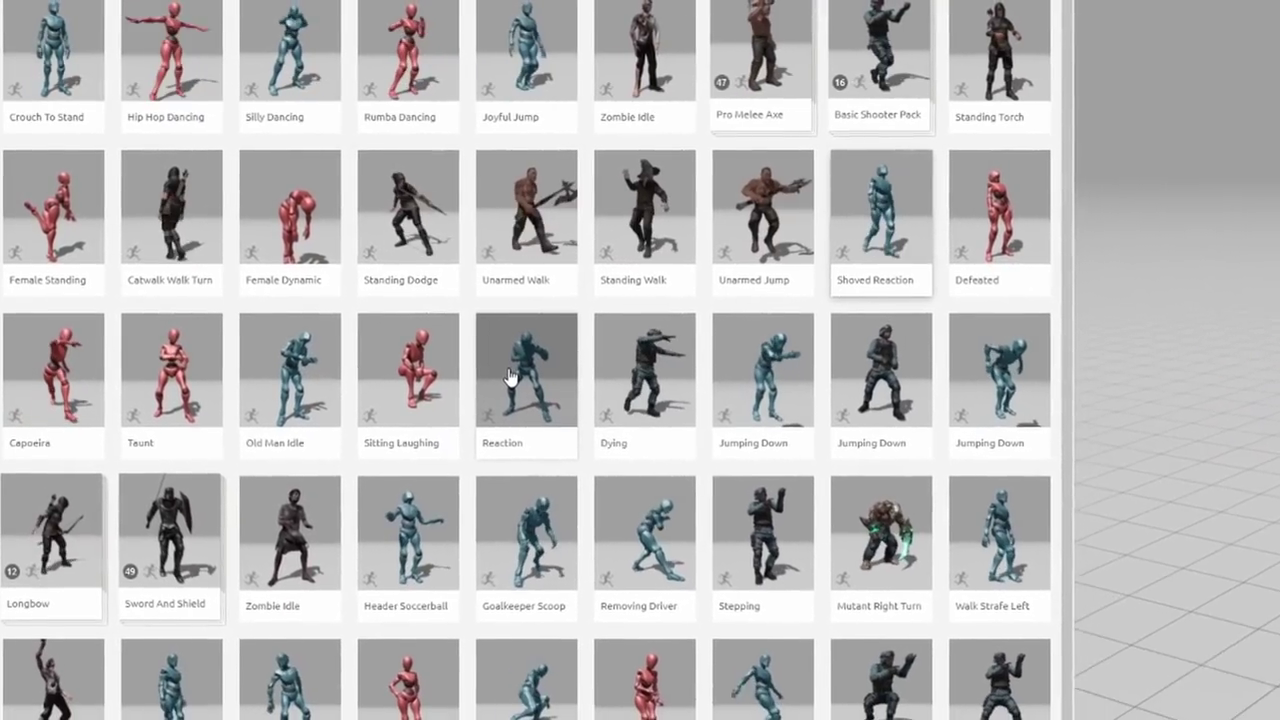
# Preview the Reaction animation on the mannequin and raise the mailman's hand target
pyautogui.click(510, 375)
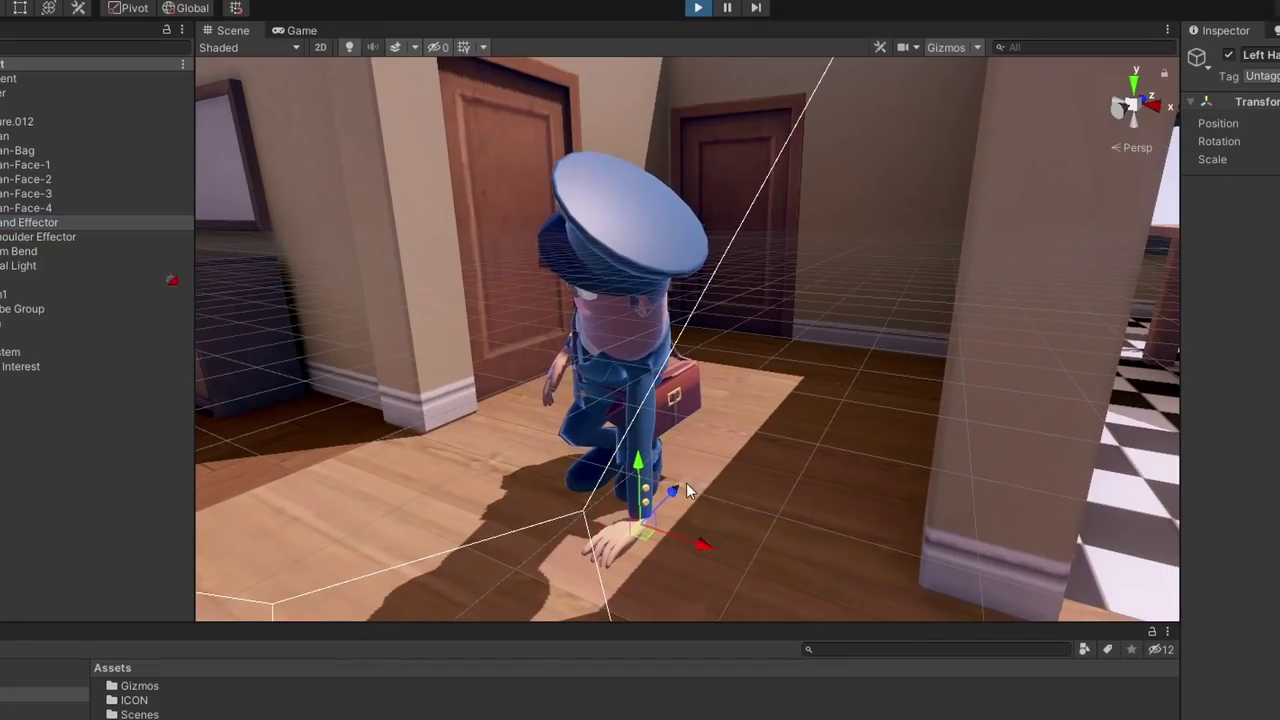
pyautogui.moveTo(686, 482); pyautogui.dragTo(678, 338)
pyautogui.scroll(3, 700, 278)
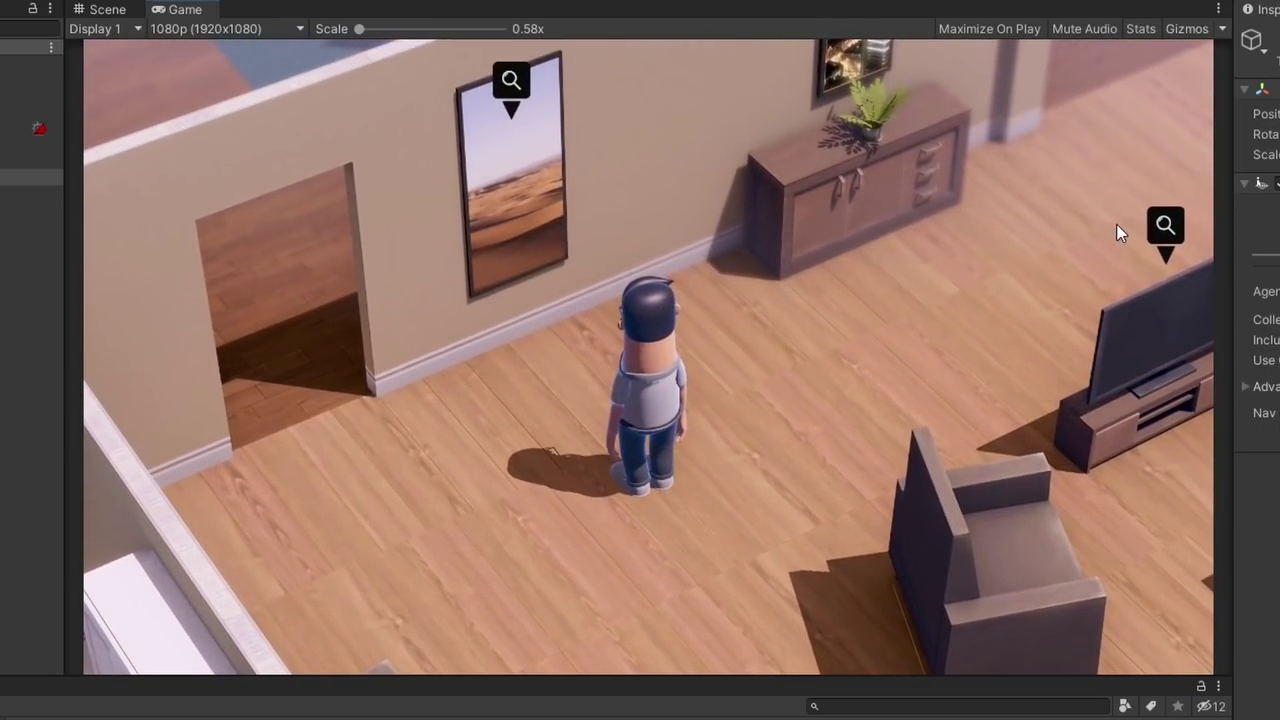
# Send the developer walking to the point of interest by the TV
pyautogui.click(1118, 226)
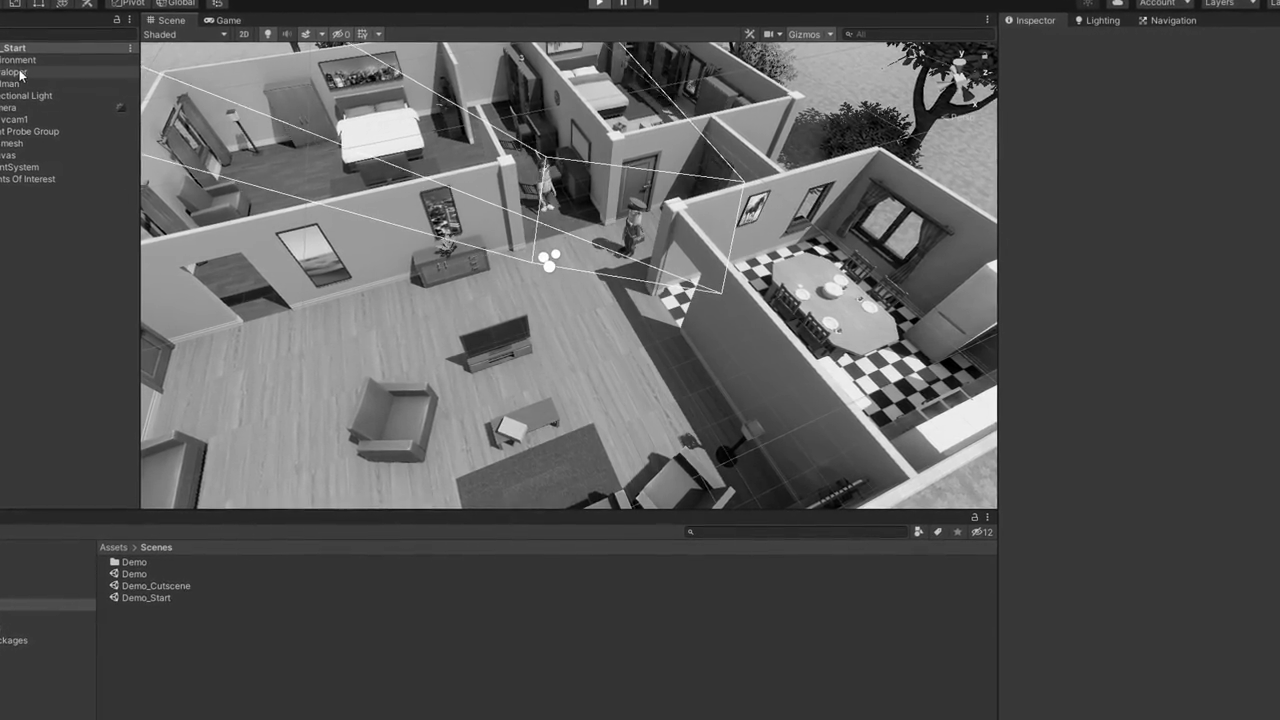
# Inspect the Environment, Mailman and Navmesh objects, then orbit around the mailman
pyautogui.click(25, 62)
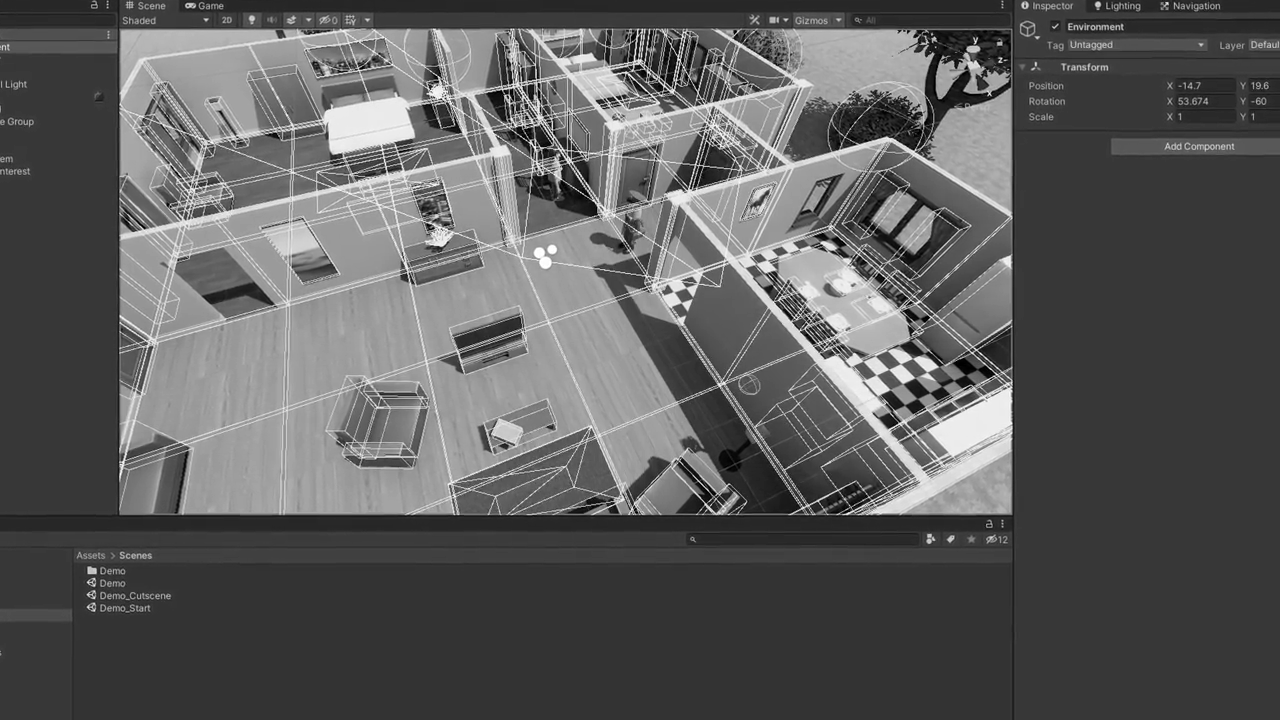
pyautogui.click(20, 74)
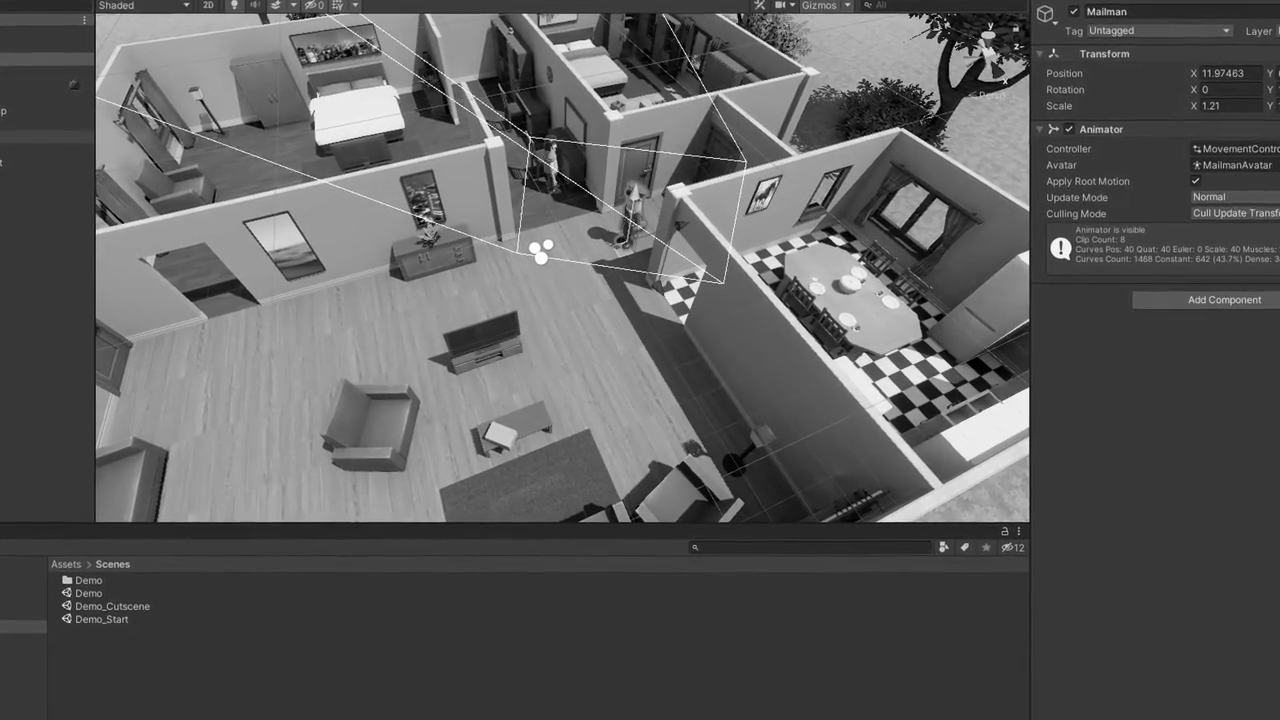
pyautogui.click(45, 126)
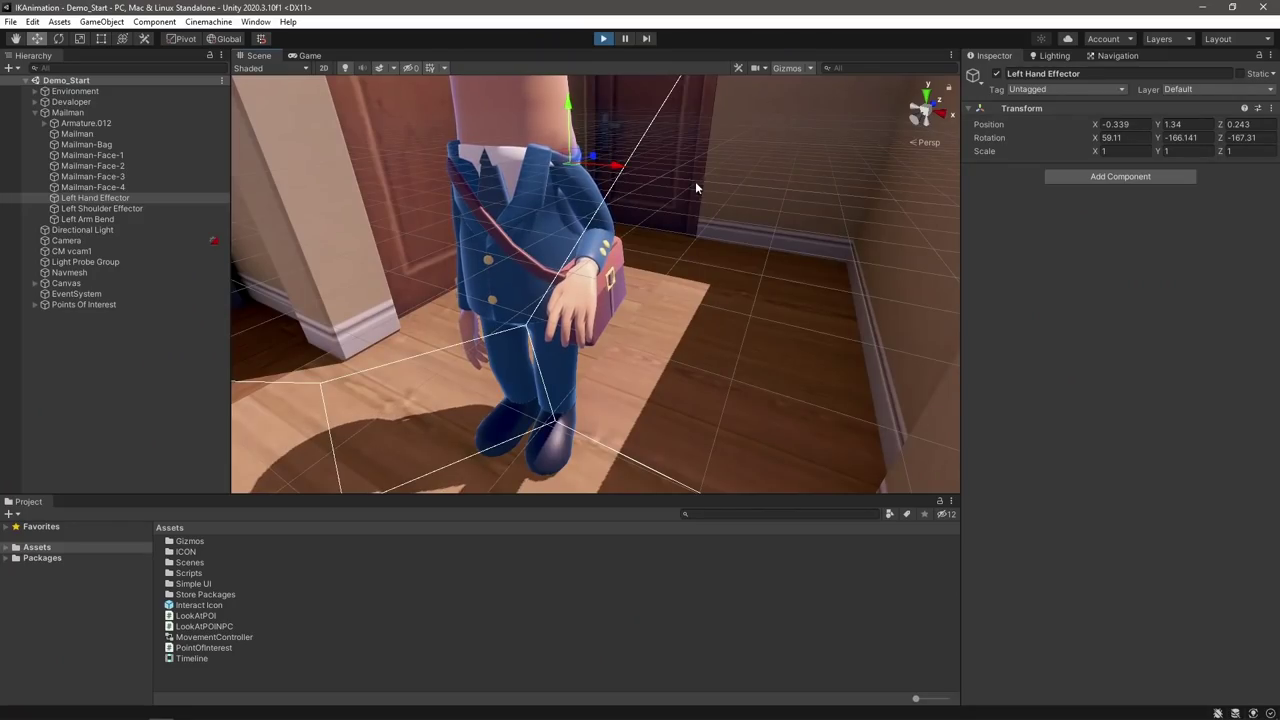
pyautogui.keyDown('alt'); pyautogui.moveTo(695, 181); pyautogui.dragTo(645, 208); pyautogui.keyUp('alt')
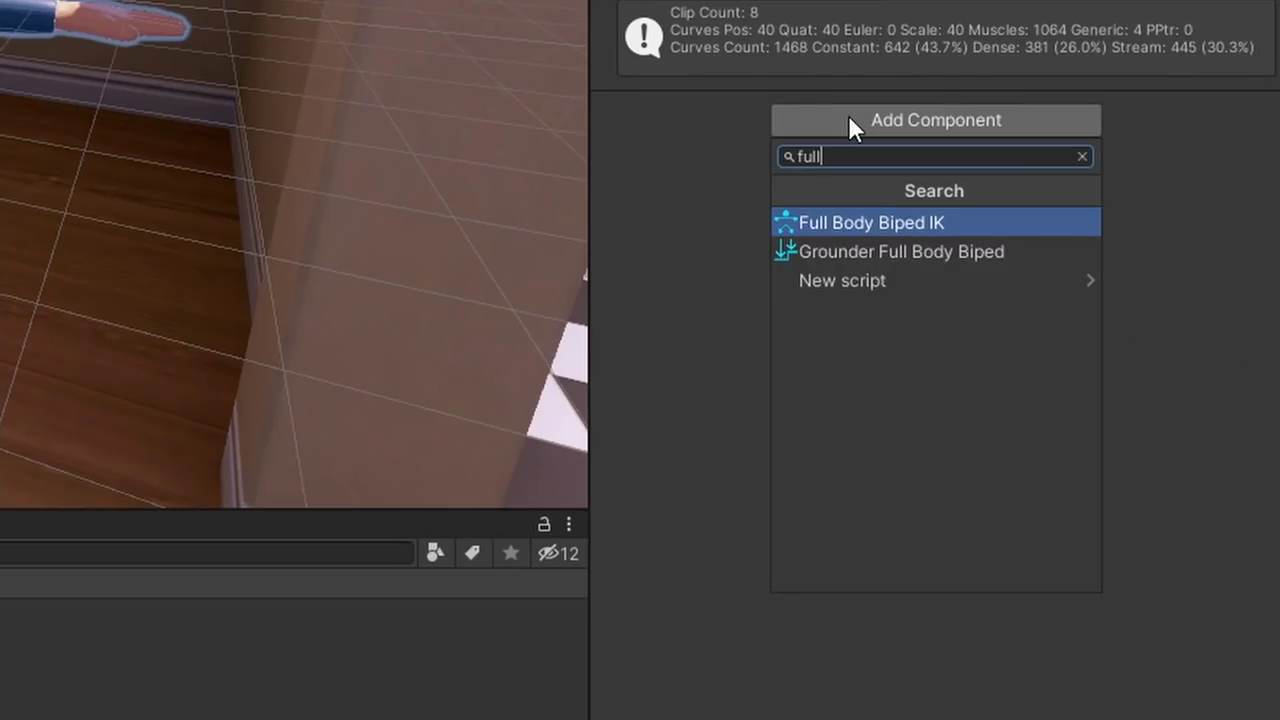
# Add Full Body Biped IK to Mailman and create Left Hand Effector and Left Shoulder Effector children
pyautogui.press('Return')
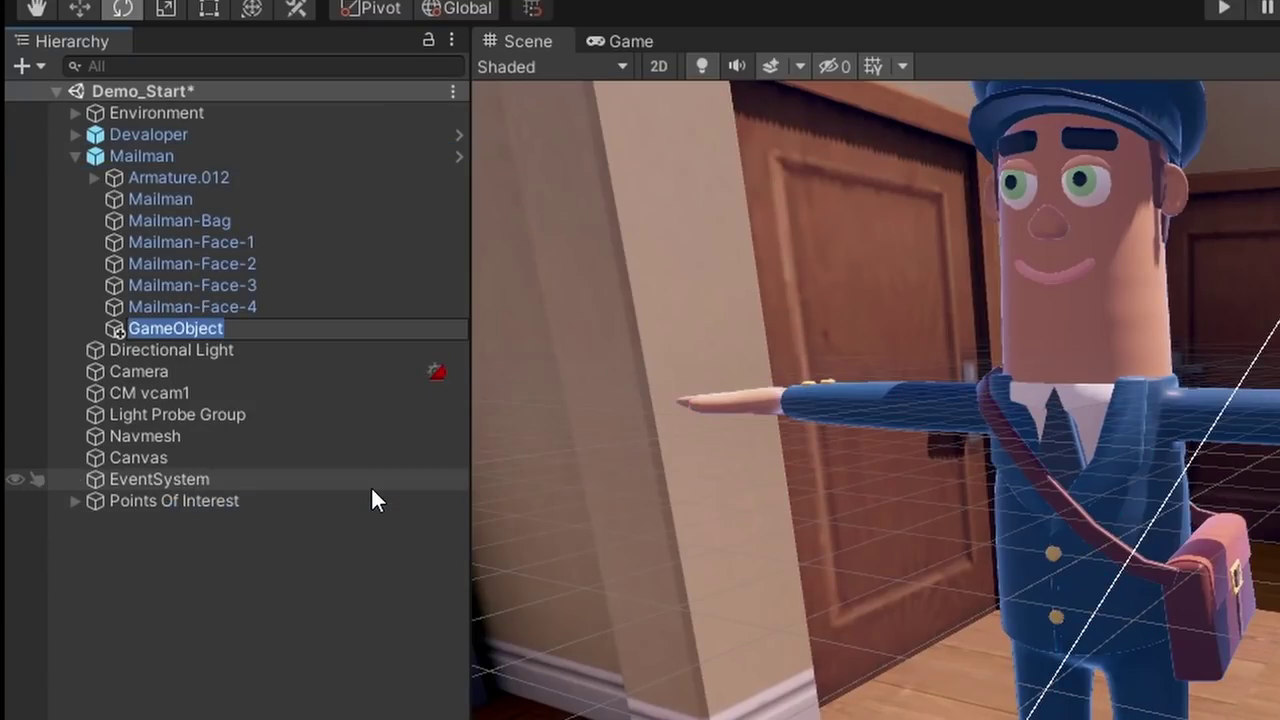
pyautogui.write('Left Hand Effector')
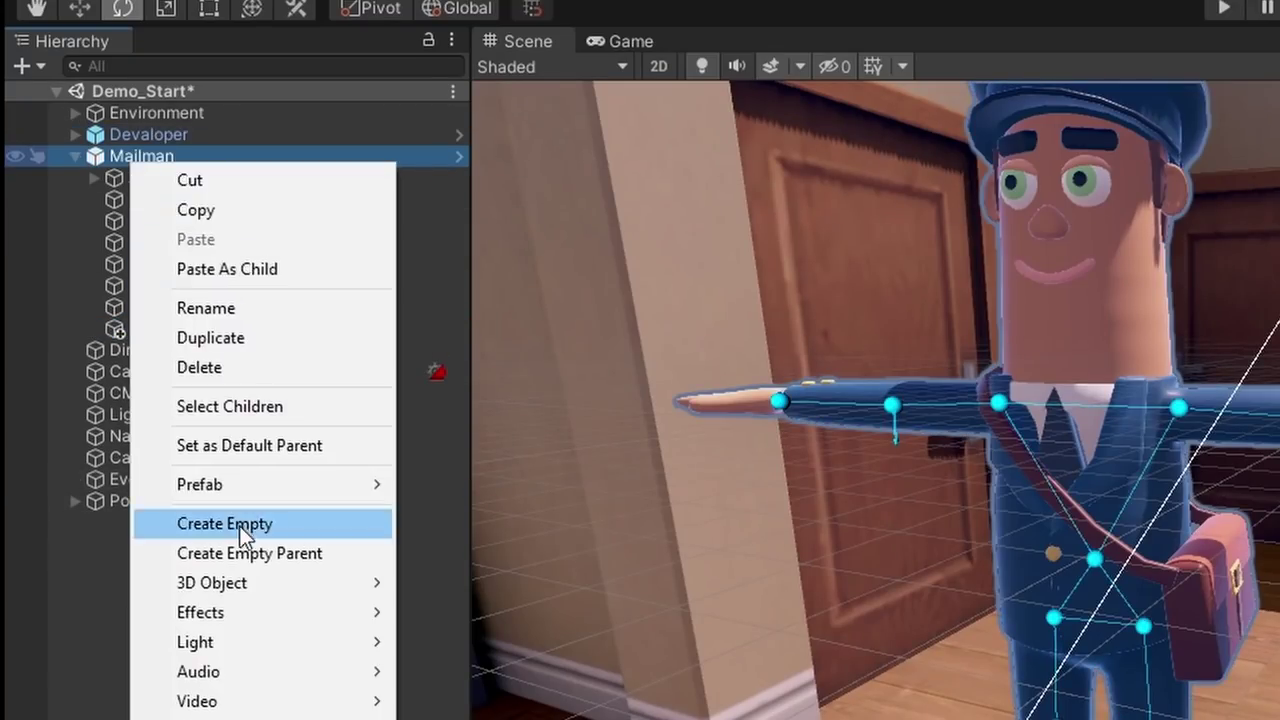
pyautogui.click(240, 528)
pyautogui.write('Left Shoulder Effector')
pyautogui.press('Return')
# Create a third empty child under Mailman named 'Left Arm Goal'
pyautogui.rightClick(141, 156)
pyautogui.click(279, 525)
pyautogui.write('Left Arm Goal')
pyautogui.press('Return')
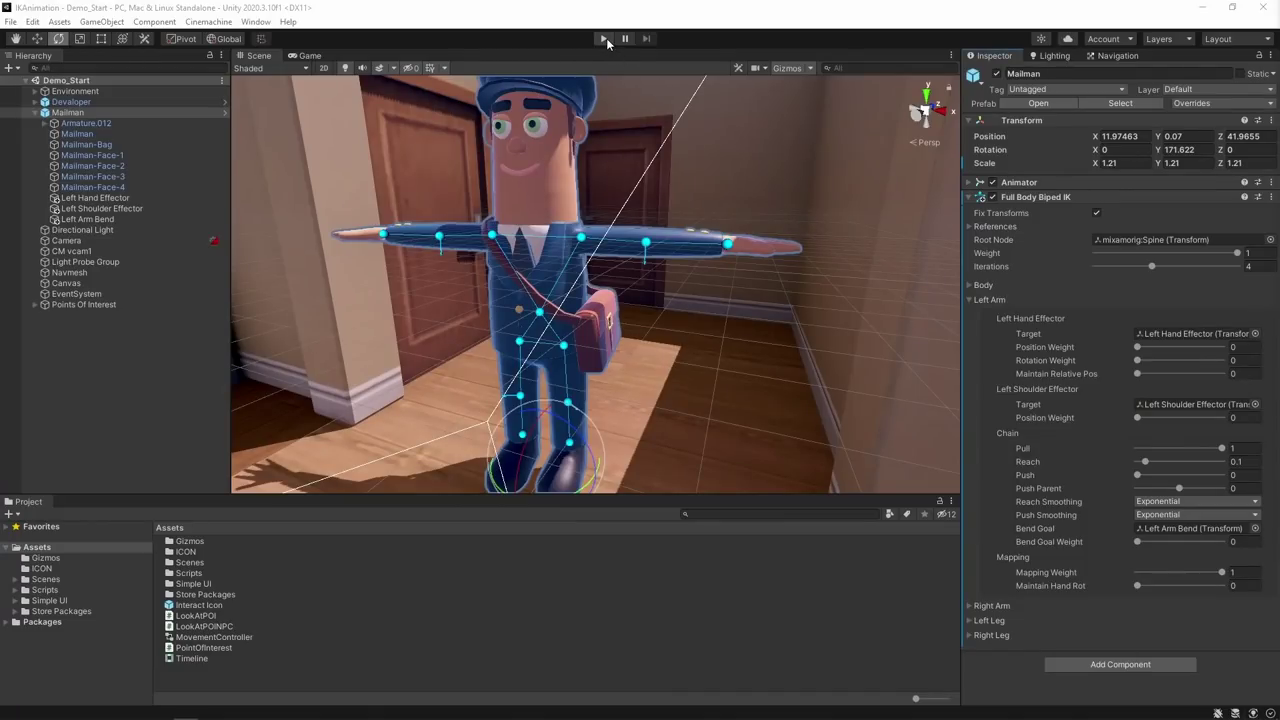
# Run the scene and raise the mailman's Left Hand Position Weight toward full
pyautogui.click(605, 38)
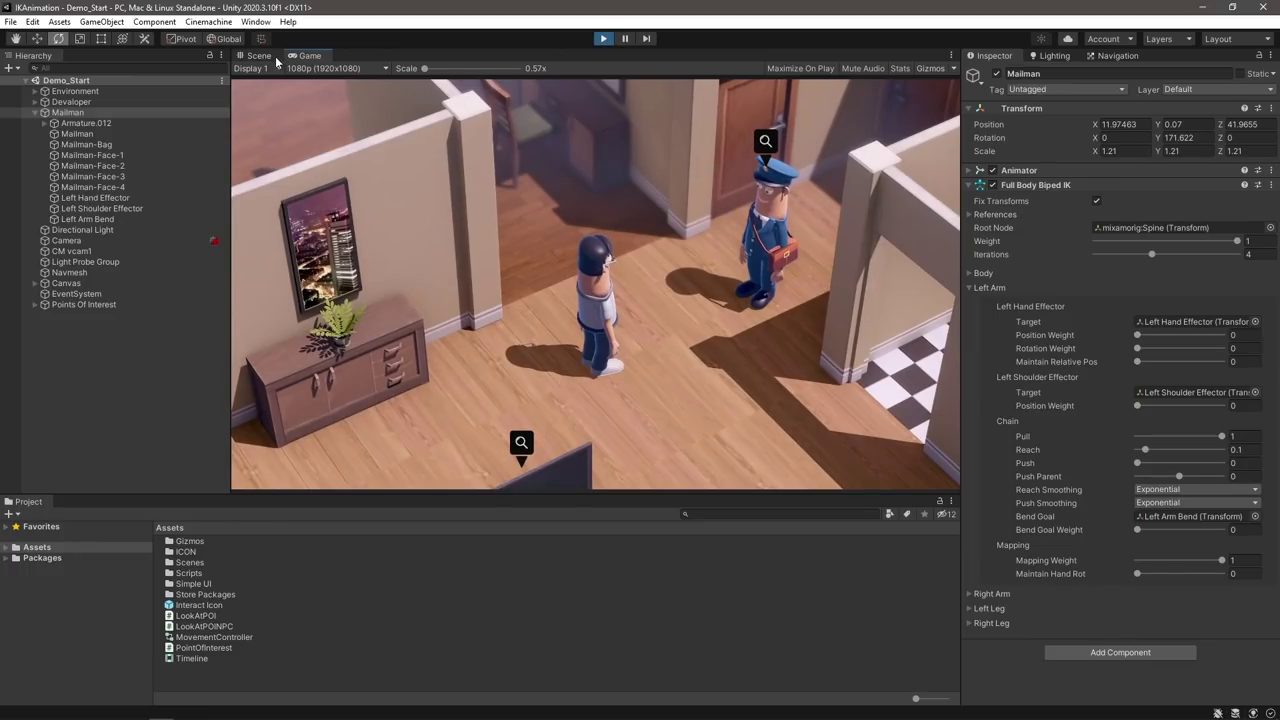
pyautogui.click(262, 56)
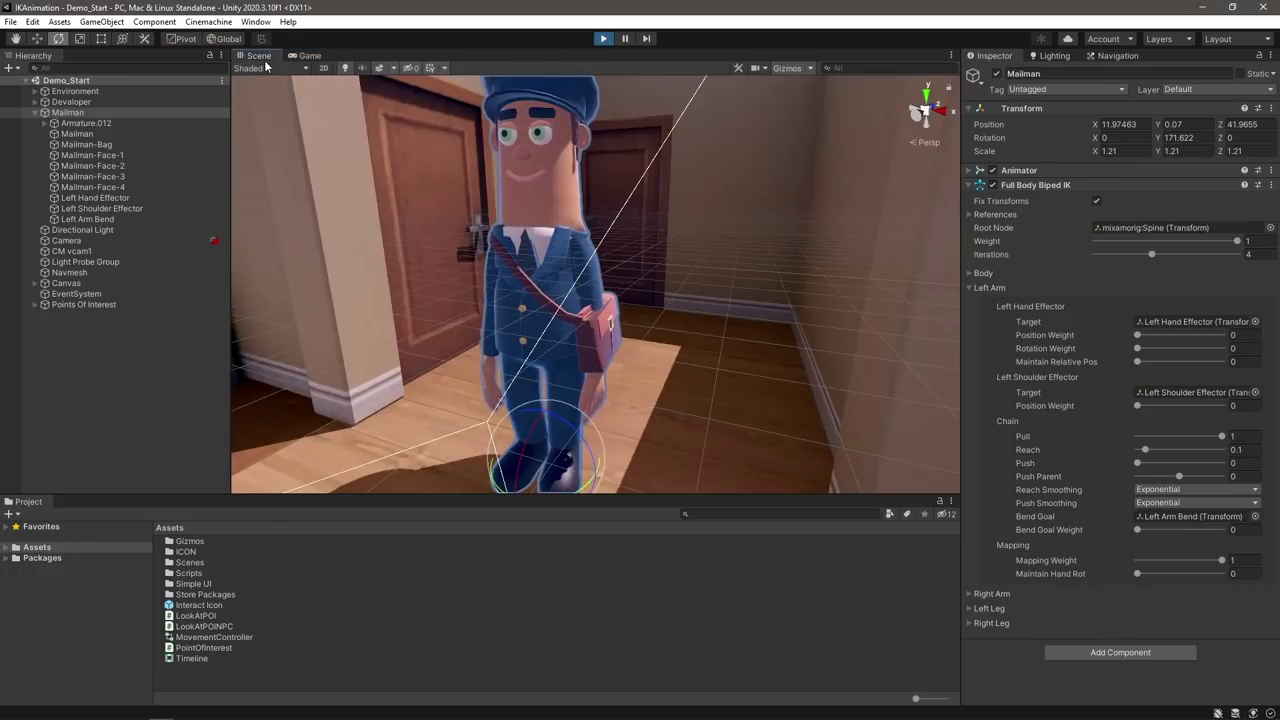
pyautogui.moveTo(1137, 335); pyautogui.dragTo(983, 318)
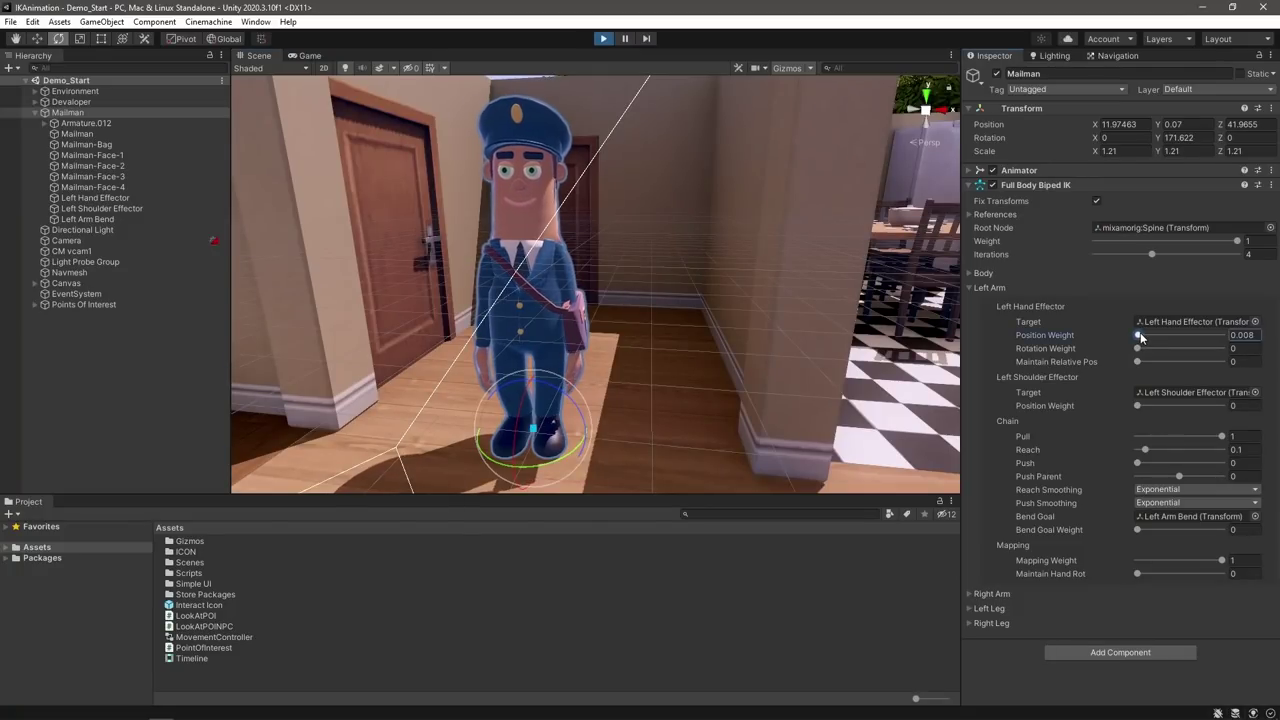
pyautogui.moveTo(1140, 337); pyautogui.dragTo(1231, 329)
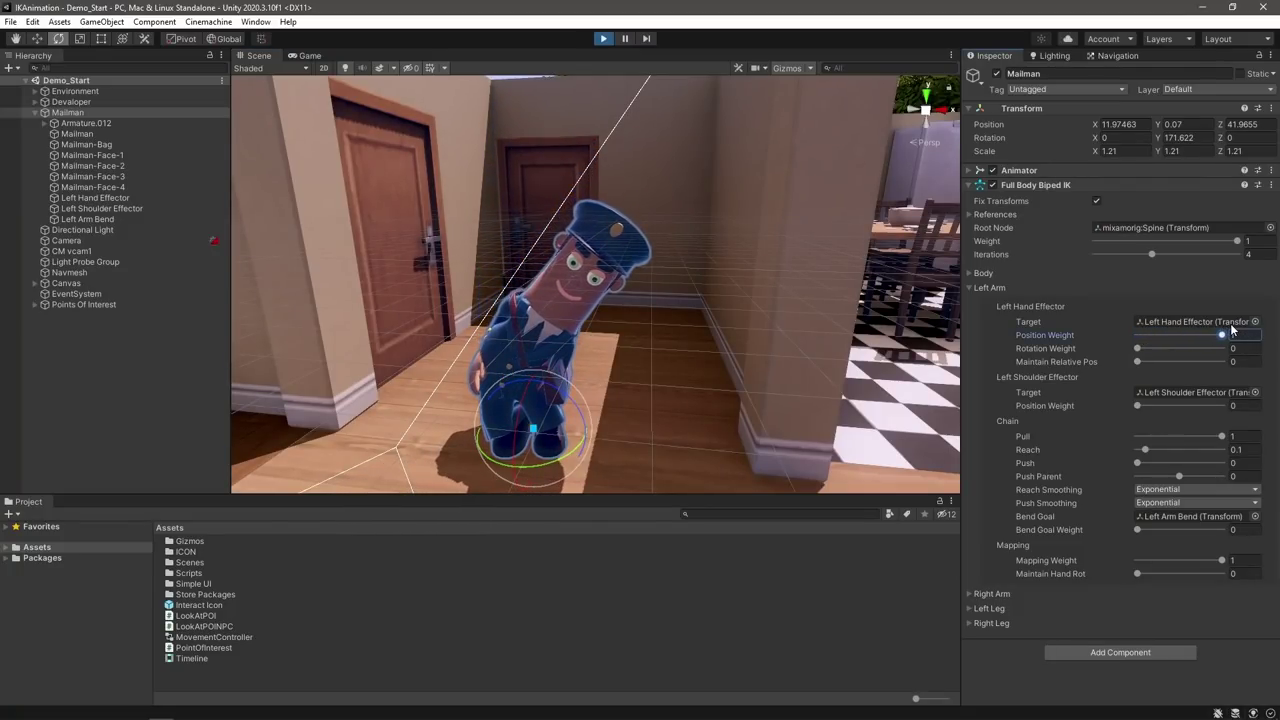
# Move the Left Hand Effector in front of the mailman and test lower IK weights
pyautogui.click(119, 199)
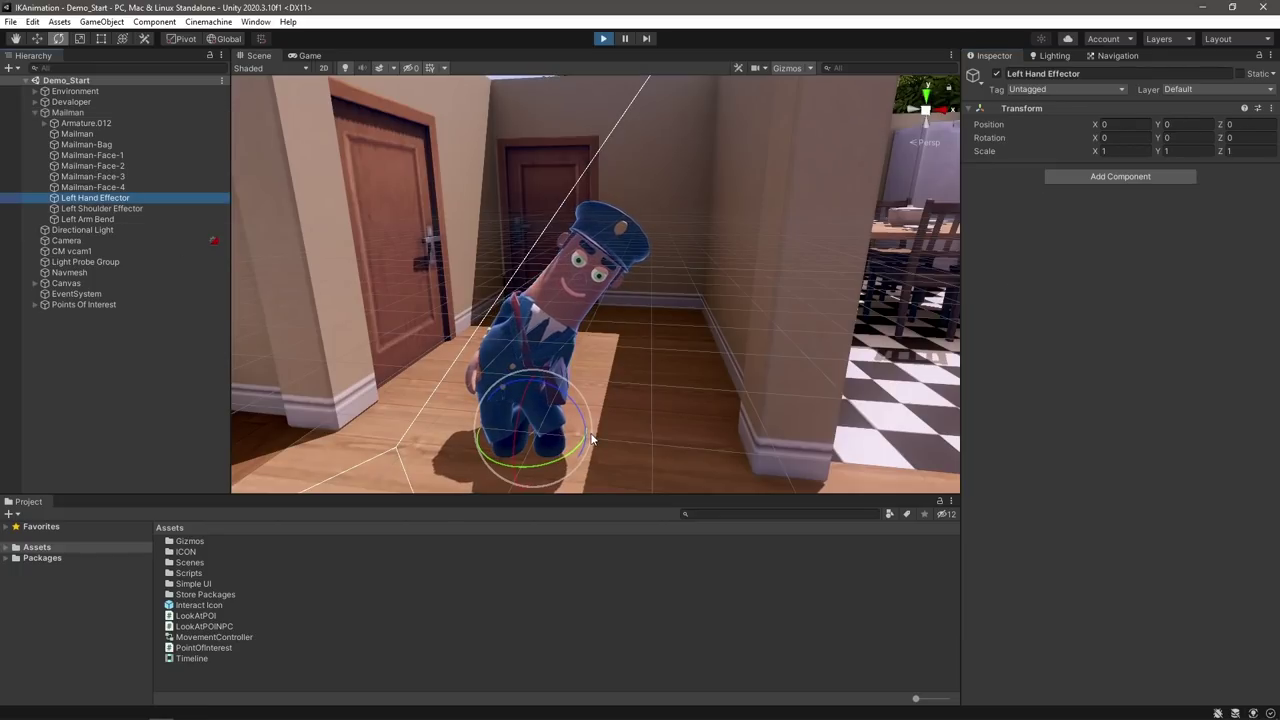
pyautogui.click(37, 39)
pyautogui.moveTo(546, 409); pyautogui.dragTo(540, 432)
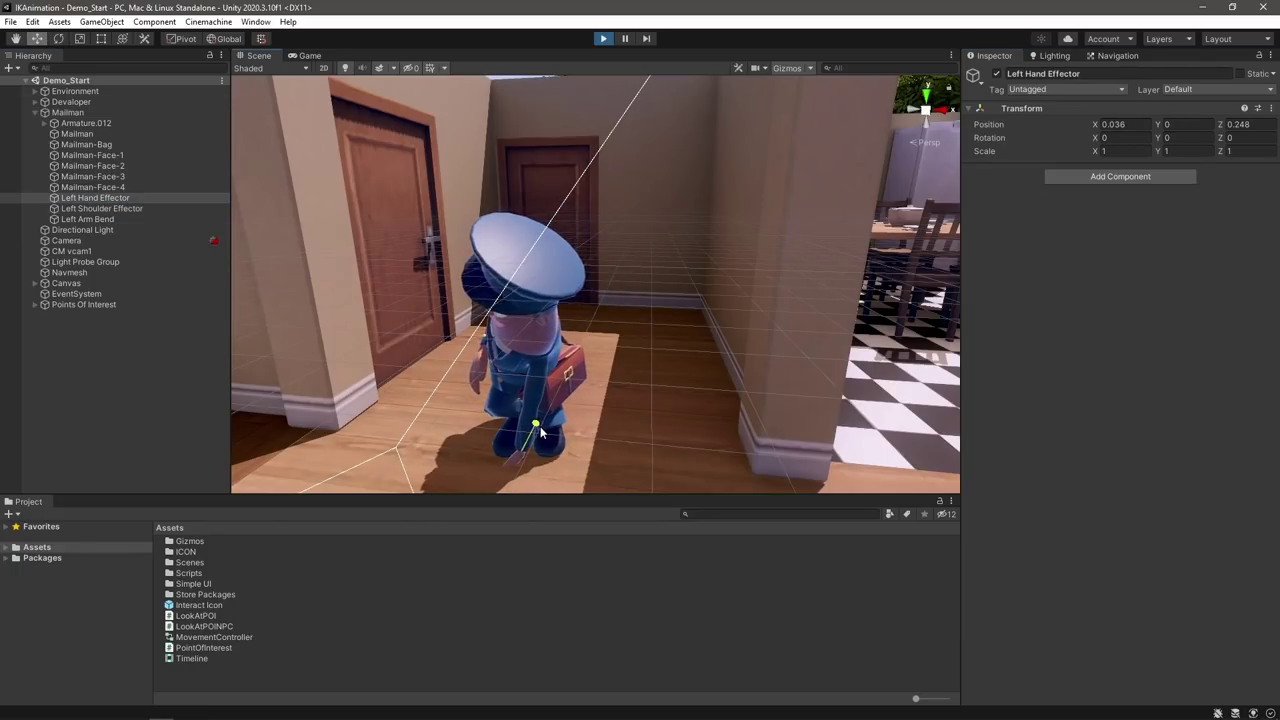
pyautogui.moveTo(537, 446); pyautogui.dragTo(610, 436, button='right')
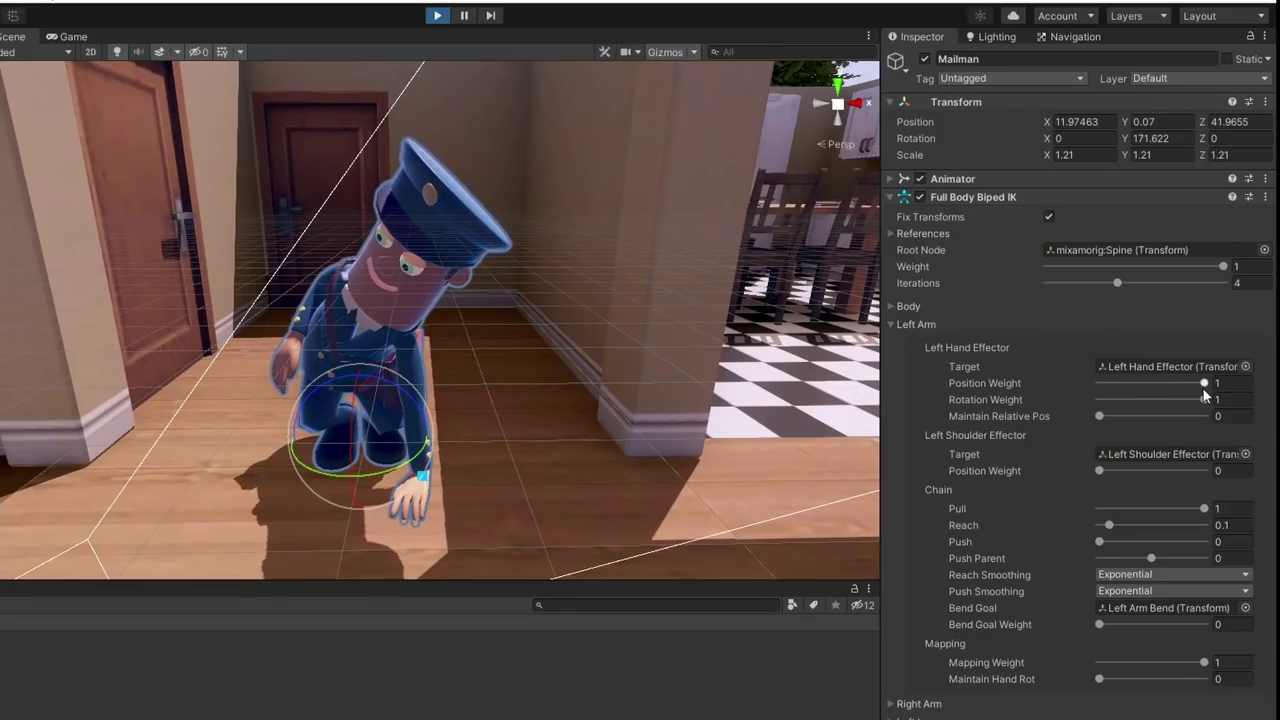
pyautogui.moveTo(1204, 388)
pyautogui.mouseDown()
pyautogui.moveTo(1130, 398)
pyautogui.moveTo(1211, 392)
pyautogui.mouseUp()
pyautogui.moveTo(1219, 267)
pyautogui.mouseDown()
pyautogui.moveTo(1067, 276)
pyautogui.moveTo(1210, 266)
pyautogui.mouseUp()
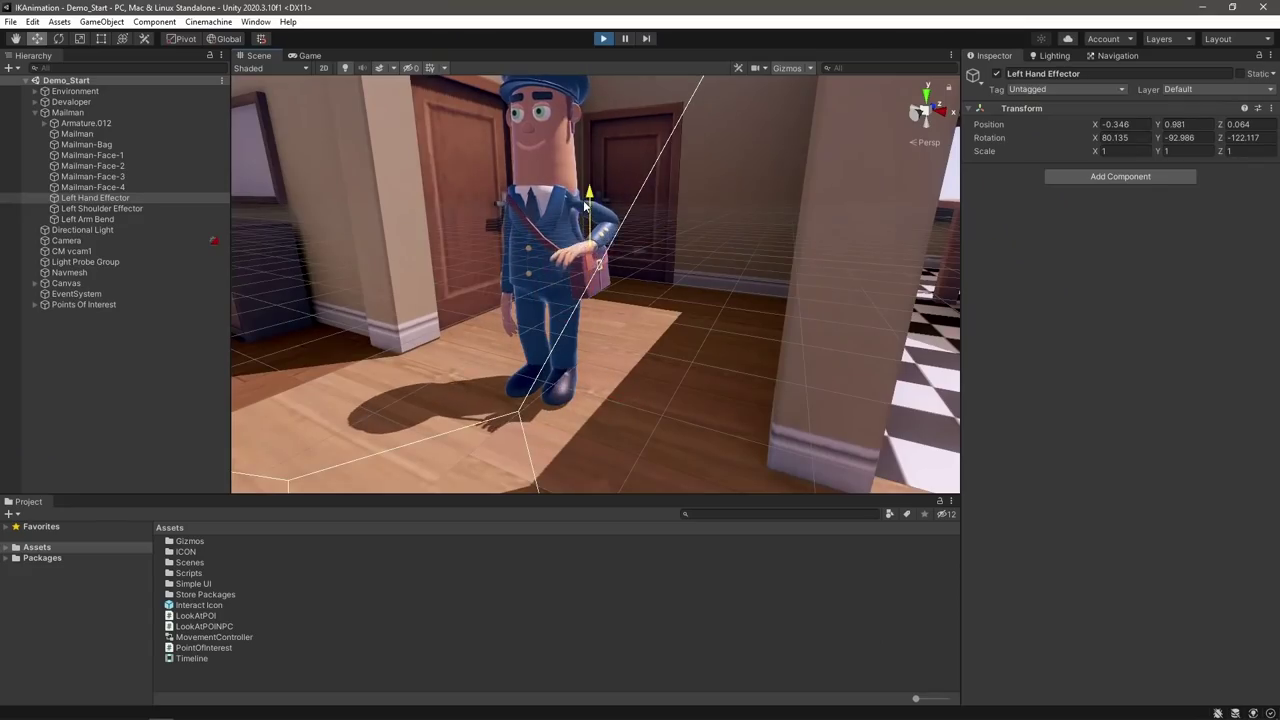
pyautogui.scroll(5, 612, 258)
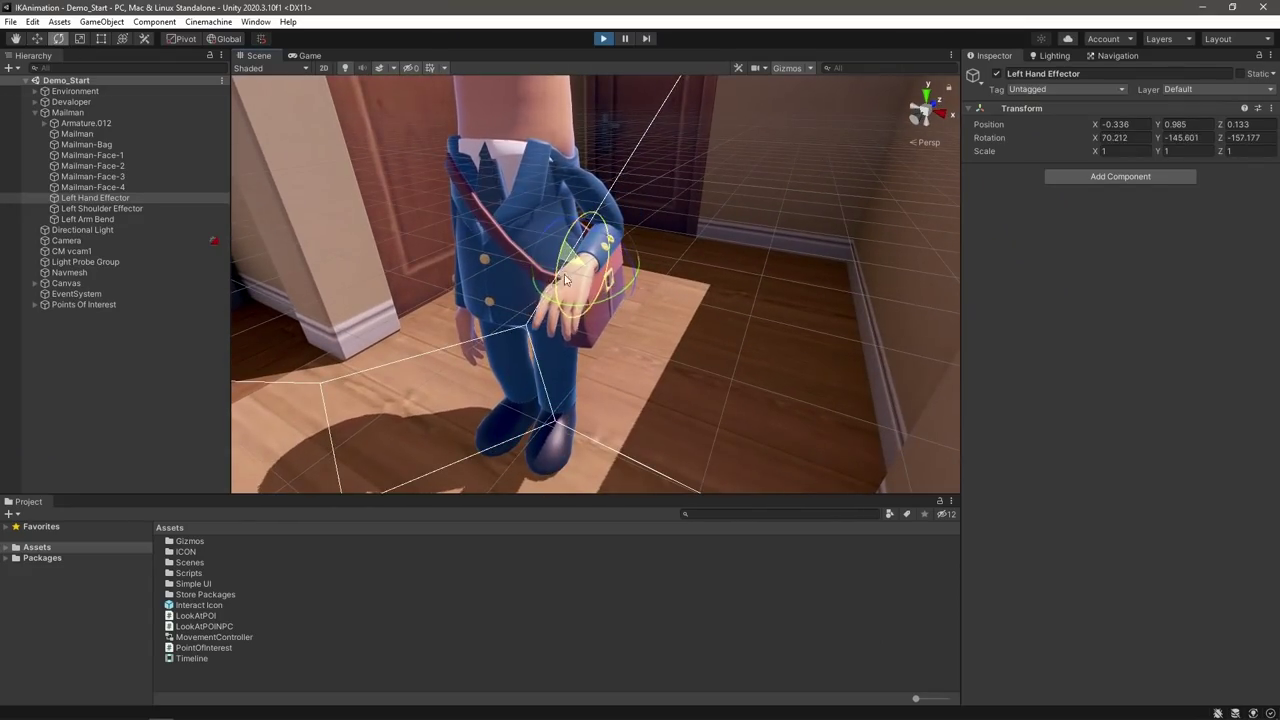
# Set left hand position weight 0.498 and rotation weight 0.866, then select the Left Hand Effector
pyautogui.click(70, 112)
pyautogui.moveTo(1221, 335); pyautogui.dragTo(1180, 337)
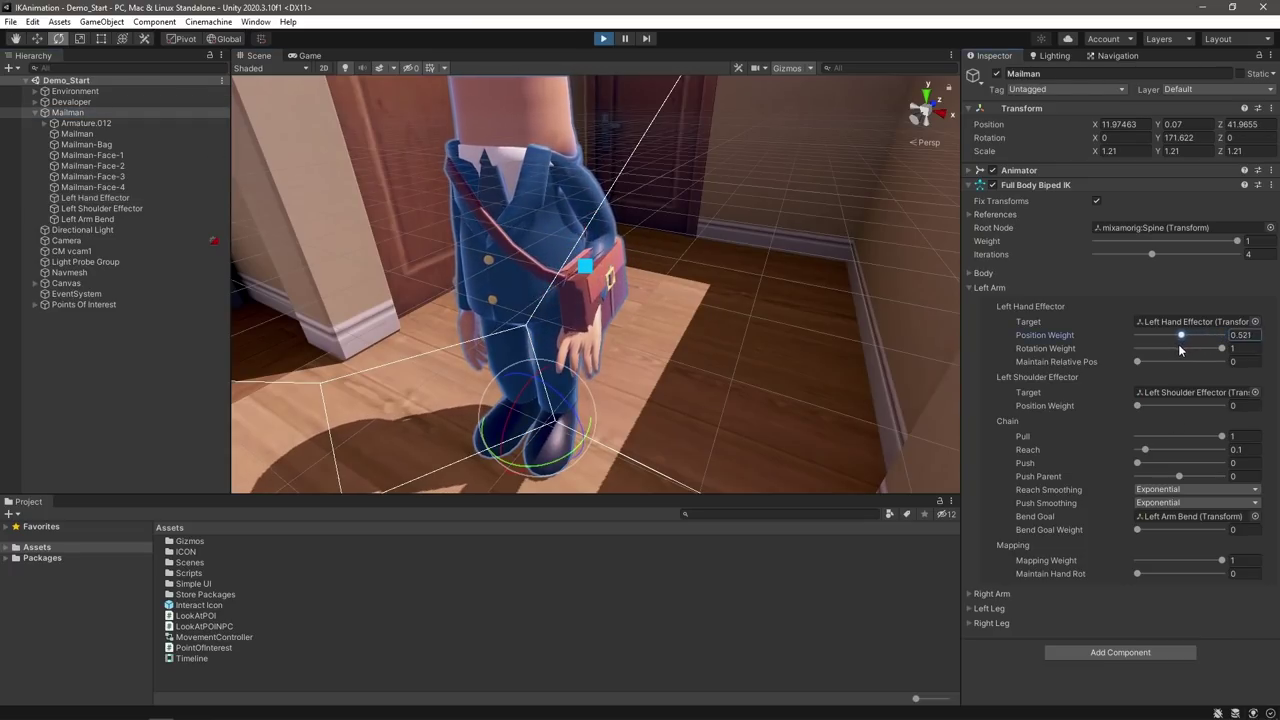
pyautogui.click(1178, 348)
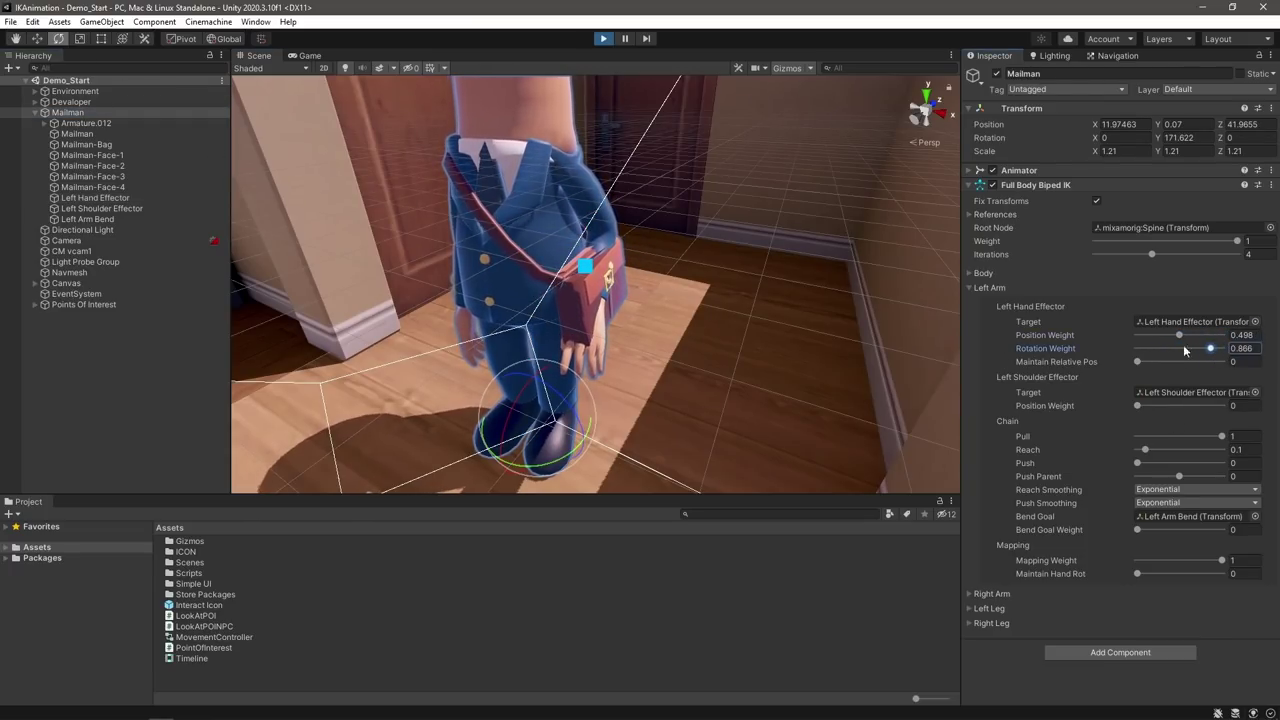
pyautogui.click(95, 197)
pyautogui.press('w')
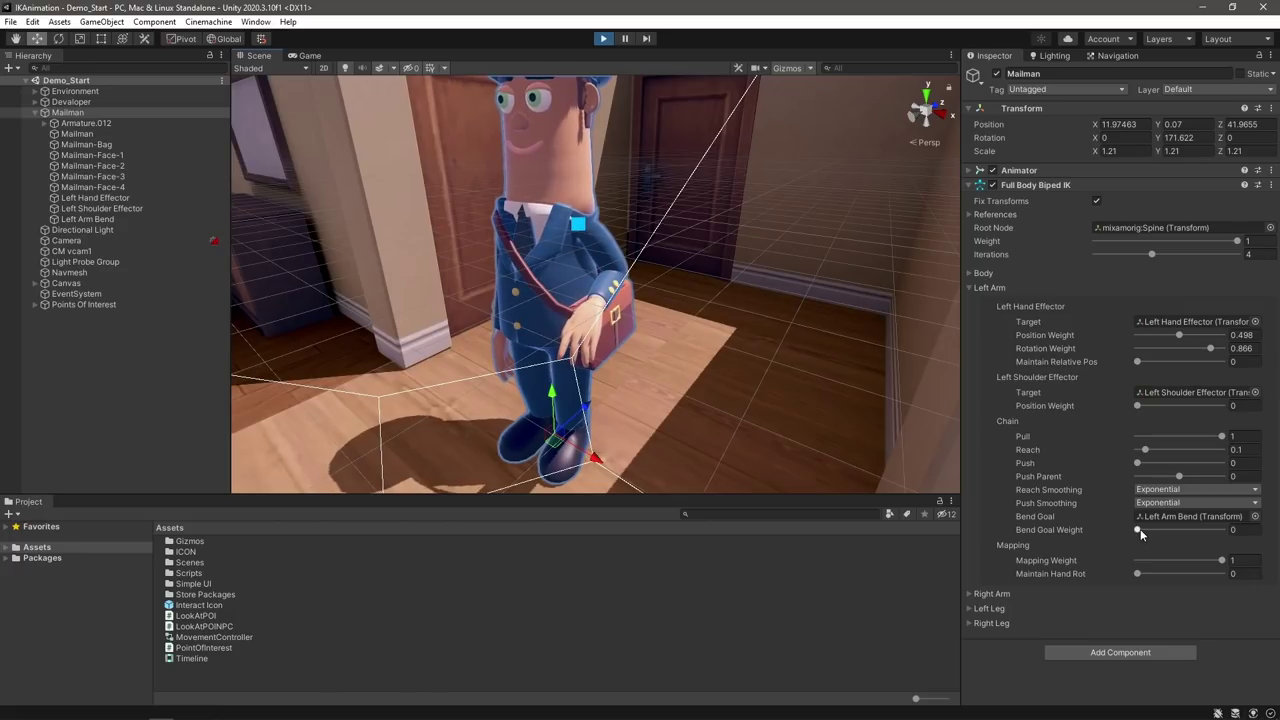
# Raise Bend Goal Weight to 1 and move Left Arm Bend to redirect the elbow
pyautogui.moveTo(1140, 529); pyautogui.dragTo(1146, 529)
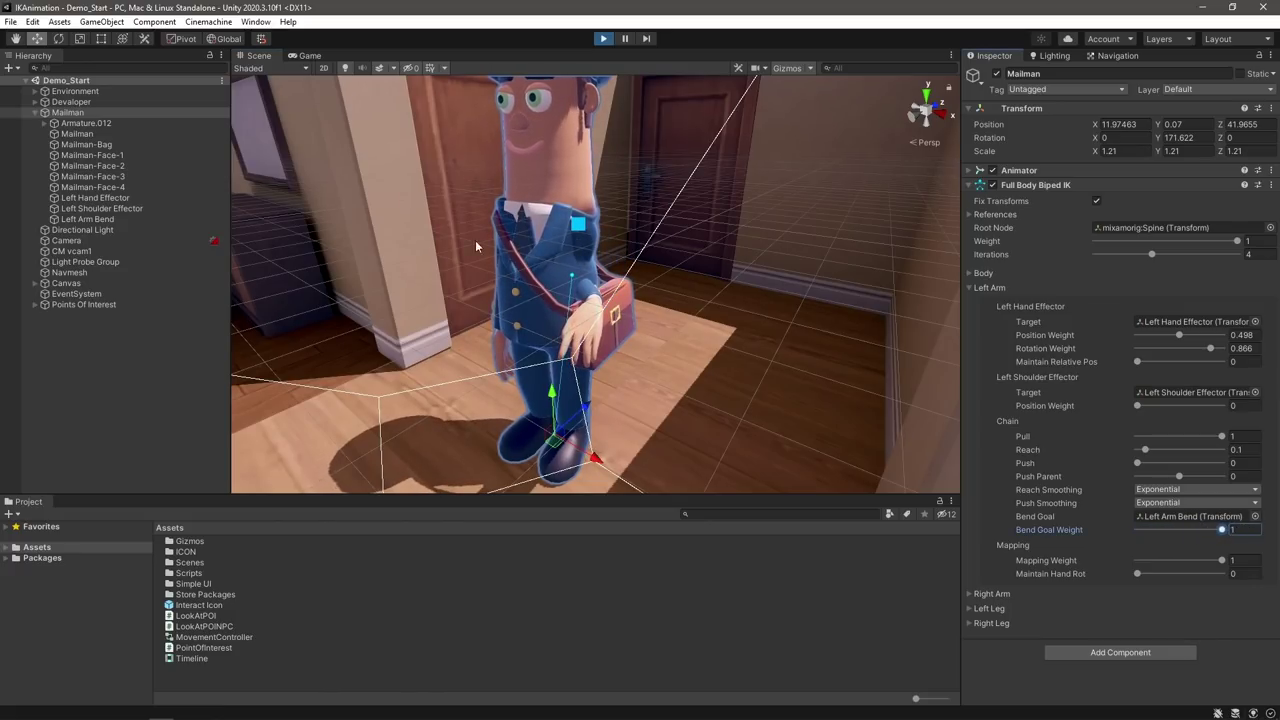
pyautogui.click(130, 217)
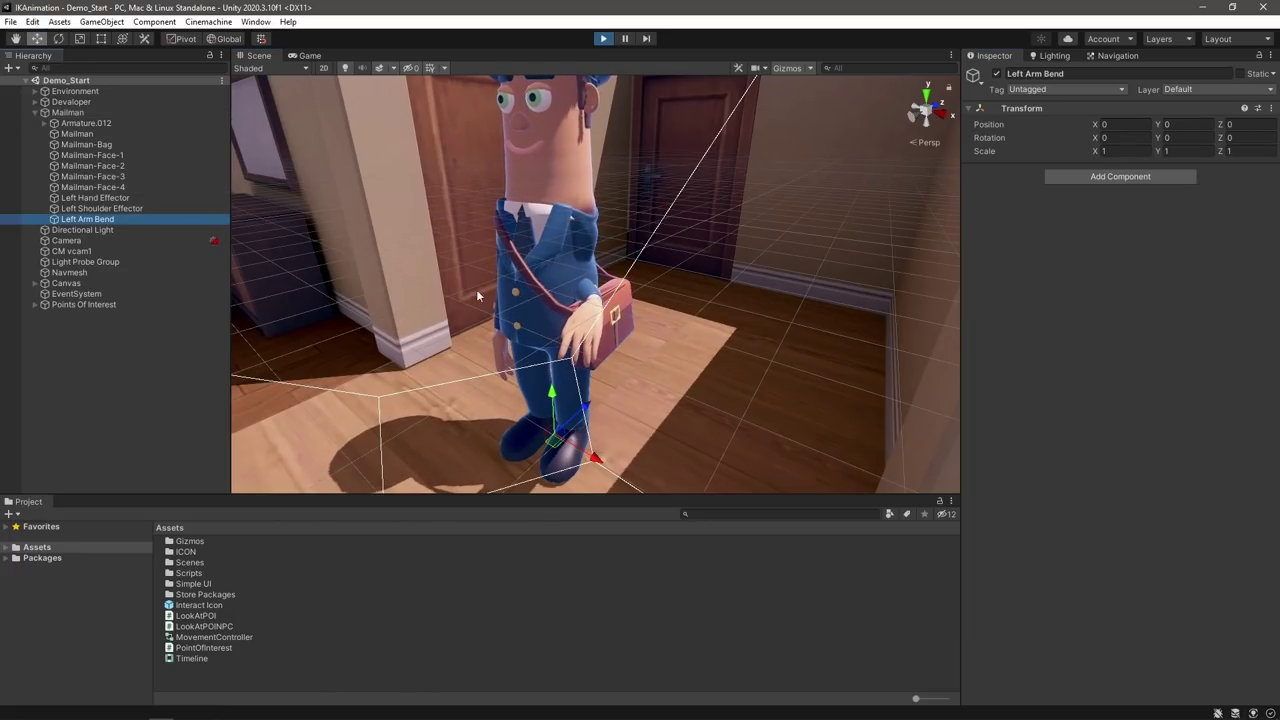
pyautogui.moveTo(588, 408); pyautogui.dragTo(674, 340)
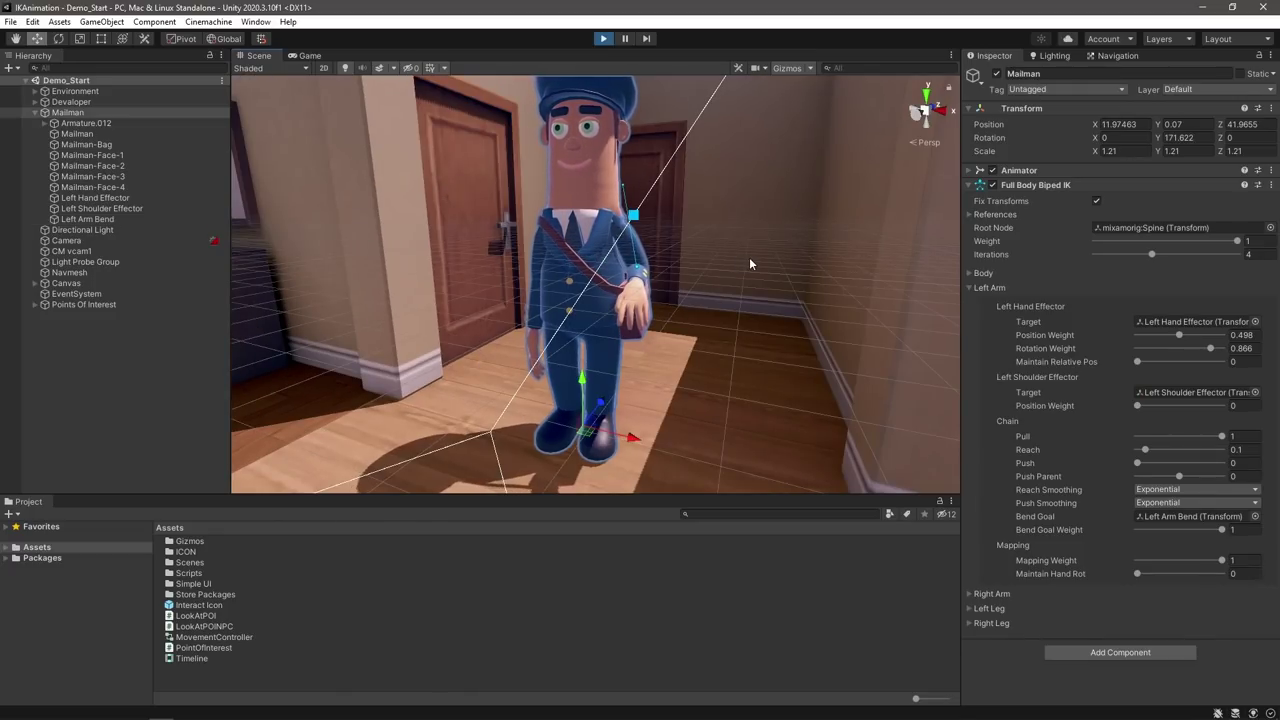
# Copy the posed Mailman in Play mode, stop, and paste the copy into the scene
pyautogui.click(78, 110)
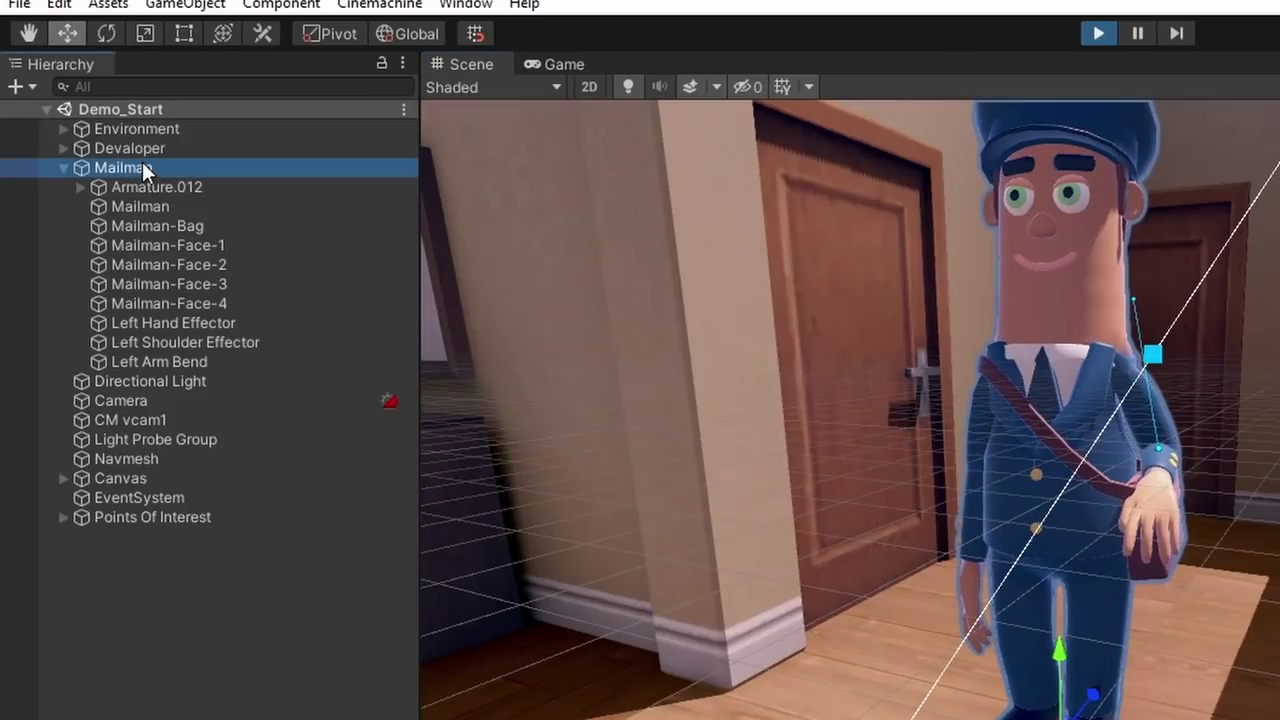
pyautogui.rightClick(78, 110)
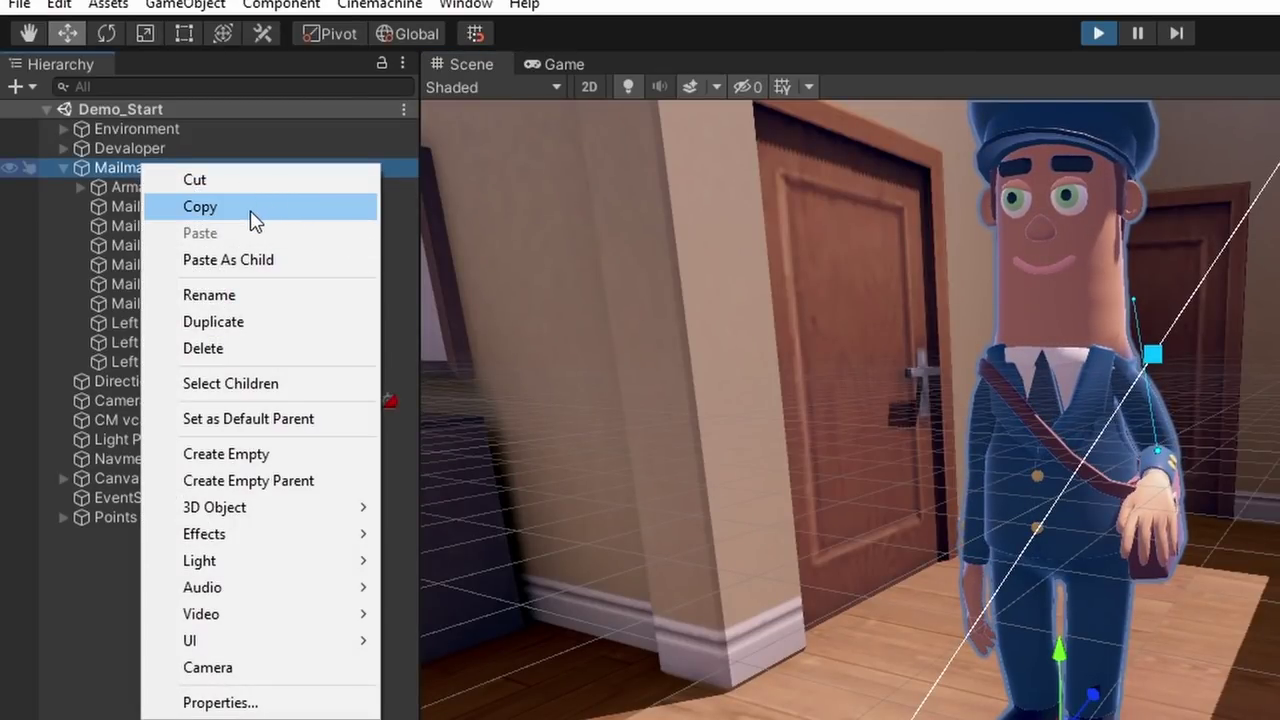
pyautogui.click(251, 212)
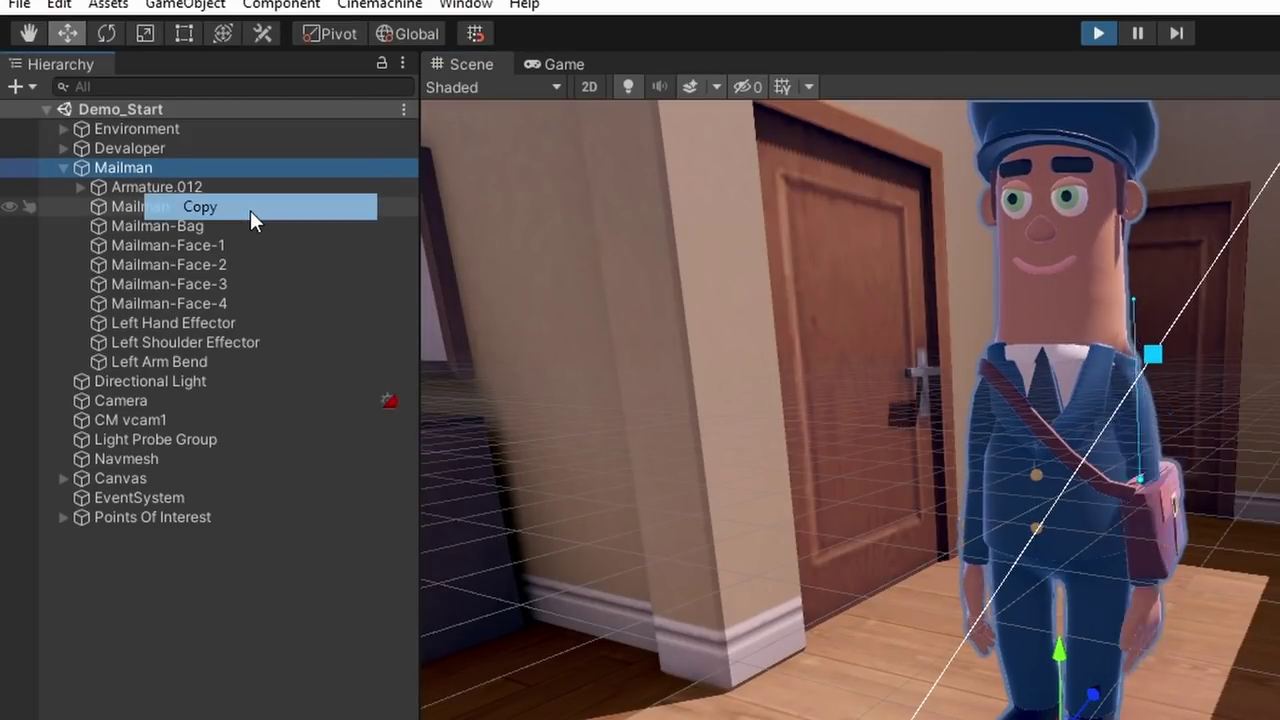
pyautogui.click(1097, 35)
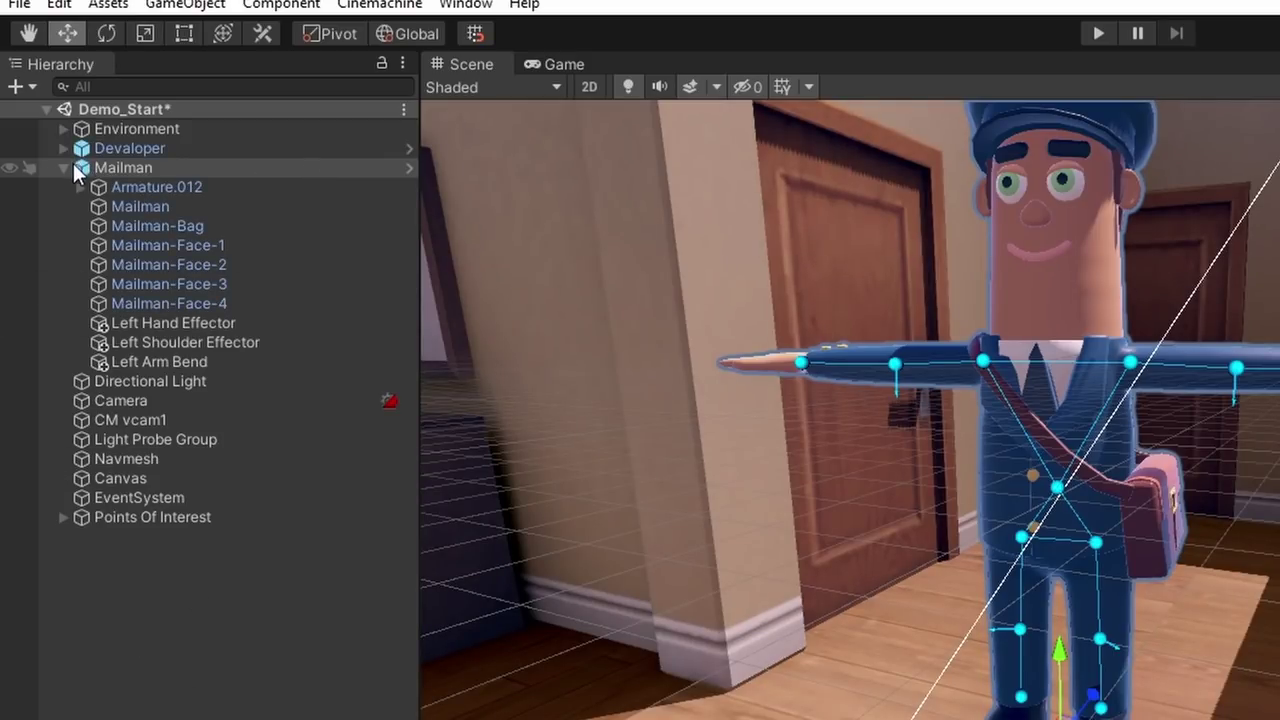
pyautogui.click(66, 168)
pyautogui.rightClick(180, 421)
pyautogui.click(318, 498)
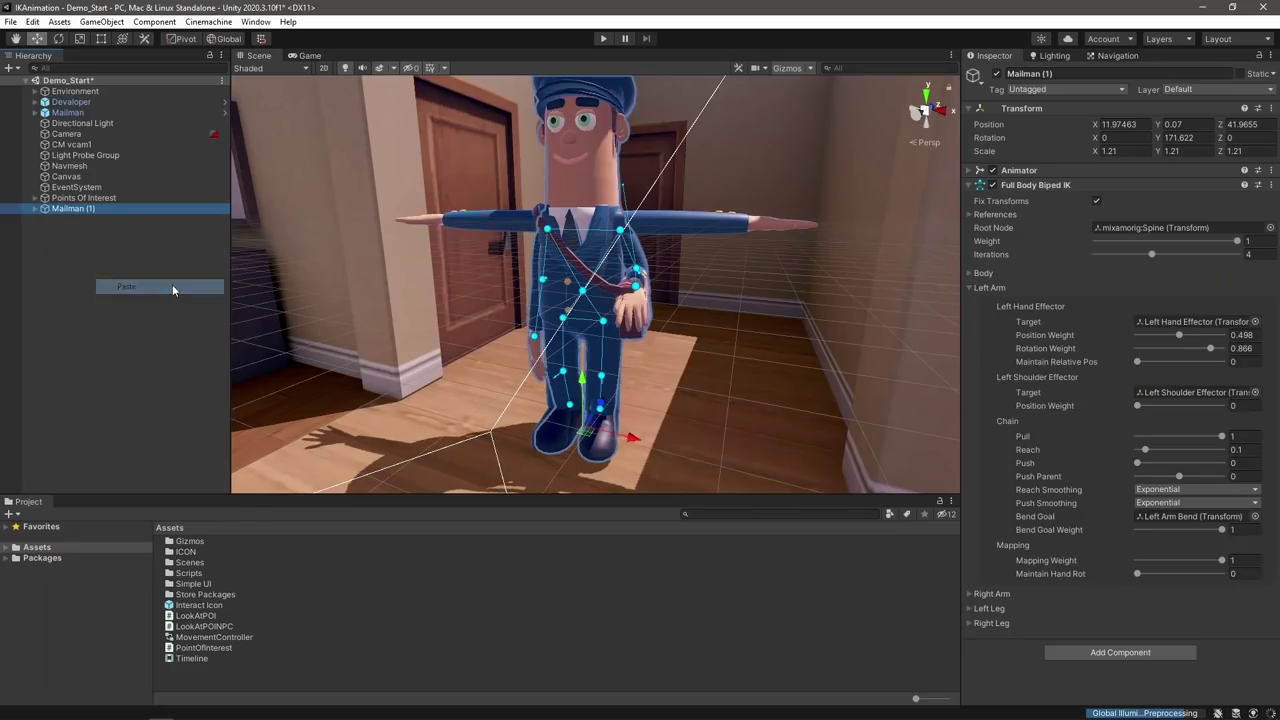
# Transfer the copy's Left Hand Effector Transform values onto the original effector
pyautogui.click(35, 209)
pyautogui.click(35, 112)
pyautogui.click(95, 400)
pyautogui.rightClick(1044, 110)
pyautogui.click(1098, 168)
pyautogui.click(95, 197)
pyautogui.rightClick(1066, 109)
pyautogui.click(1110, 197)
# Transfer the copy's Left Arm Bend Transform values onto the original Left Arm Bend
pyautogui.rightClick(1040, 108)
pyautogui.click(1098, 172)
pyautogui.click(87, 219)
pyautogui.rightClick(1050, 108)
pyautogui.click(1110, 205)
# Copy the copy's Full Body Biped IK values and paste them onto the original Mailman
pyautogui.click(73, 315)
pyautogui.rightClick(1066, 186)
pyautogui.click(1119, 285)
pyautogui.click(67, 112)
pyautogui.rightClick(1072, 198)
pyautogui.click(1140, 348)
# Delete the temporary Mailman copy and assign Left Arm Bend as the arm's bend goal
pyautogui.click(73, 315)
pyautogui.press('Delete')
pyautogui.click(67, 112)
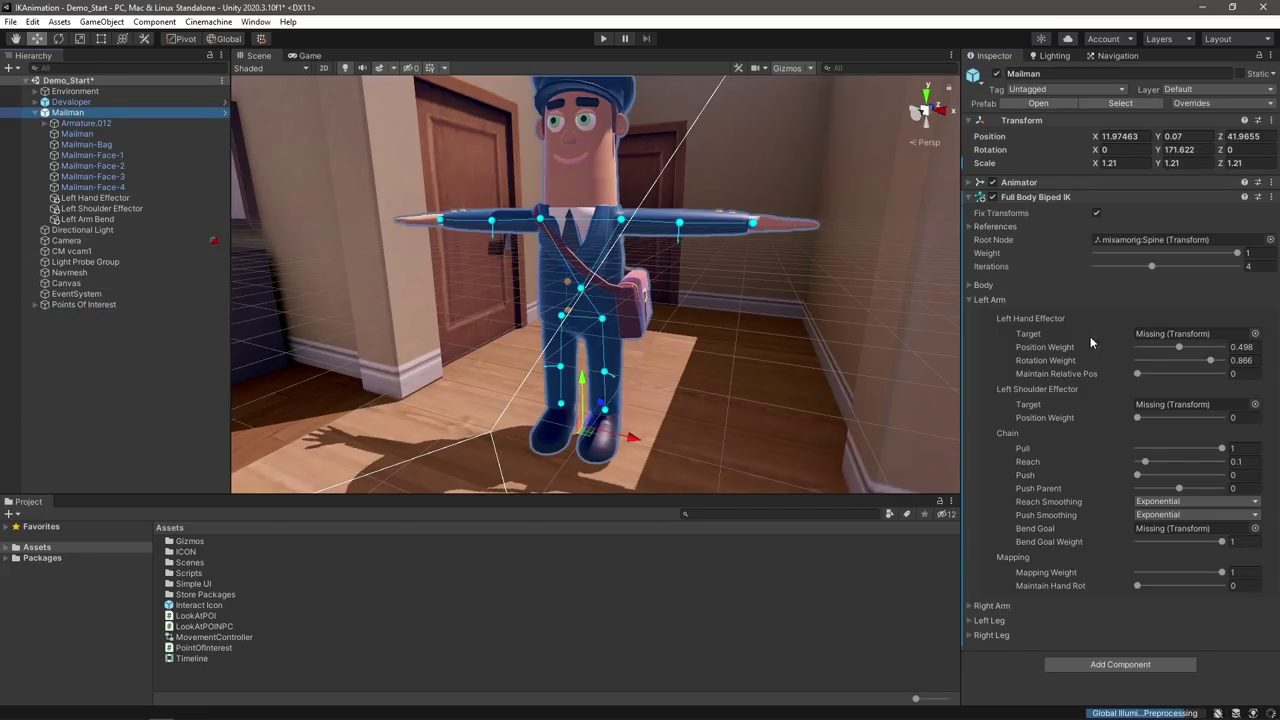
pyautogui.moveTo(87, 219); pyautogui.dragTo(137, 230)
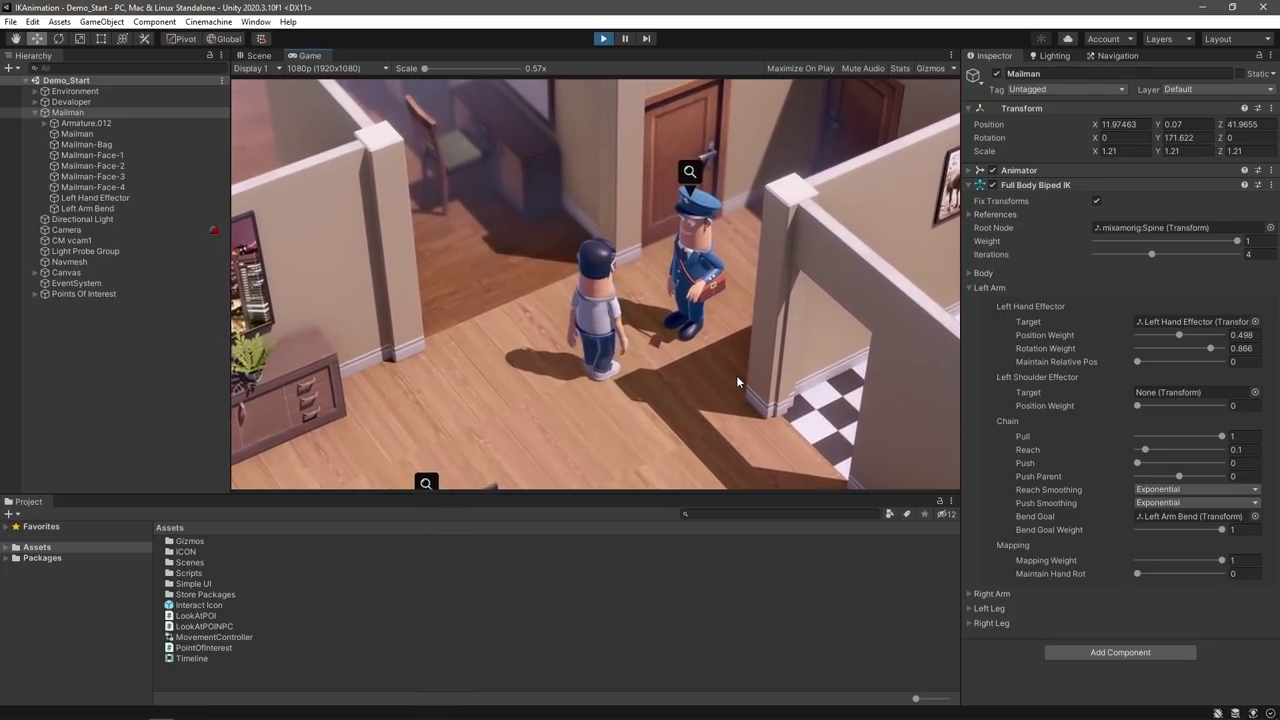
# Stop the scene, select the Developer and collapse its movement controller and nav mesh agent
pyautogui.hotkey('ctrl', 'p')
pyautogui.click(70, 102)
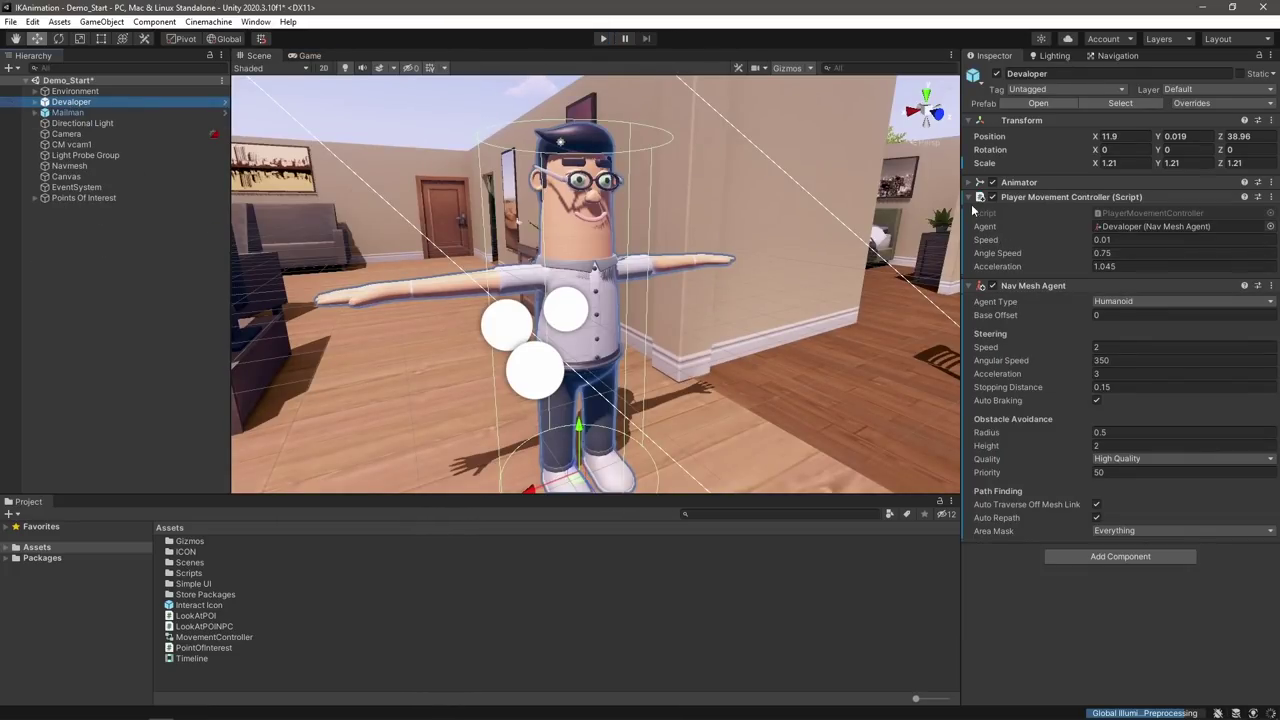
pyautogui.click(968, 197)
pyautogui.click(968, 211)
pyautogui.keyDown('alt'); pyautogui.moveTo(640, 275); pyautogui.dragTo(606, 276); pyautogui.keyUp('alt')
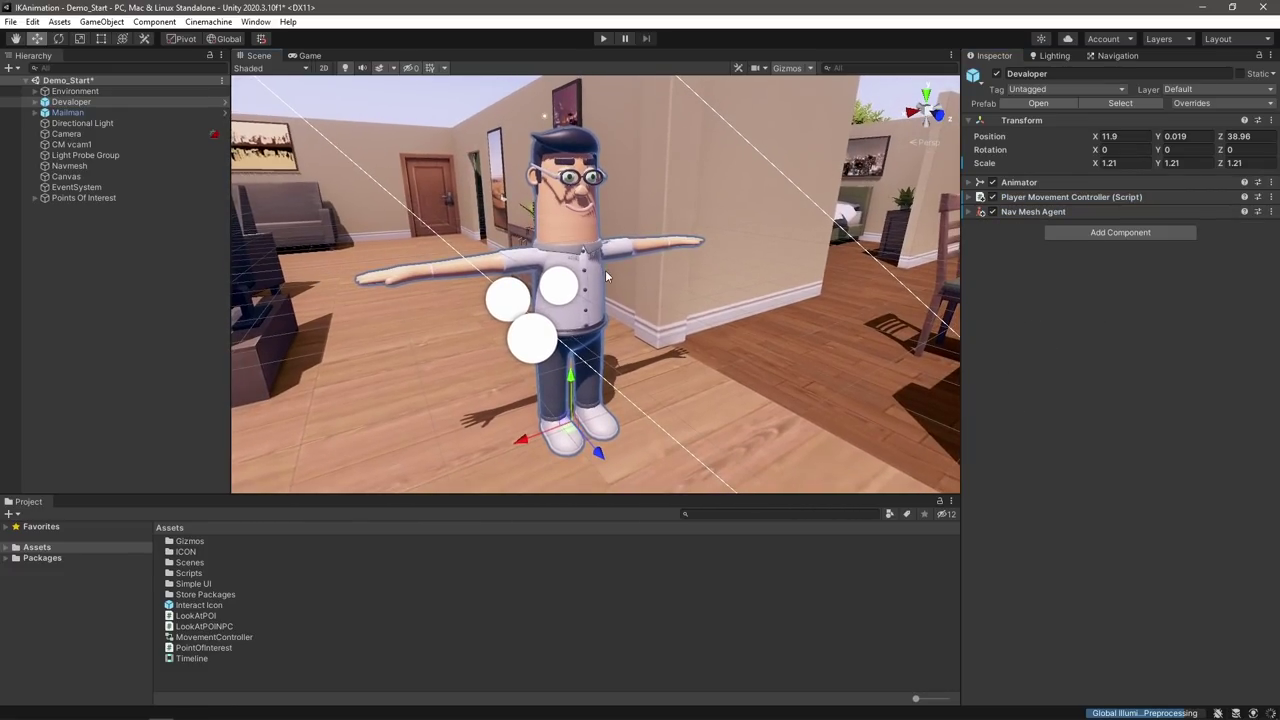
# Add Look At IK with the head bone and three spine entries including mixamorig:Spine and Spine2
pyautogui.click(1116, 233)
pyautogui.write('look')
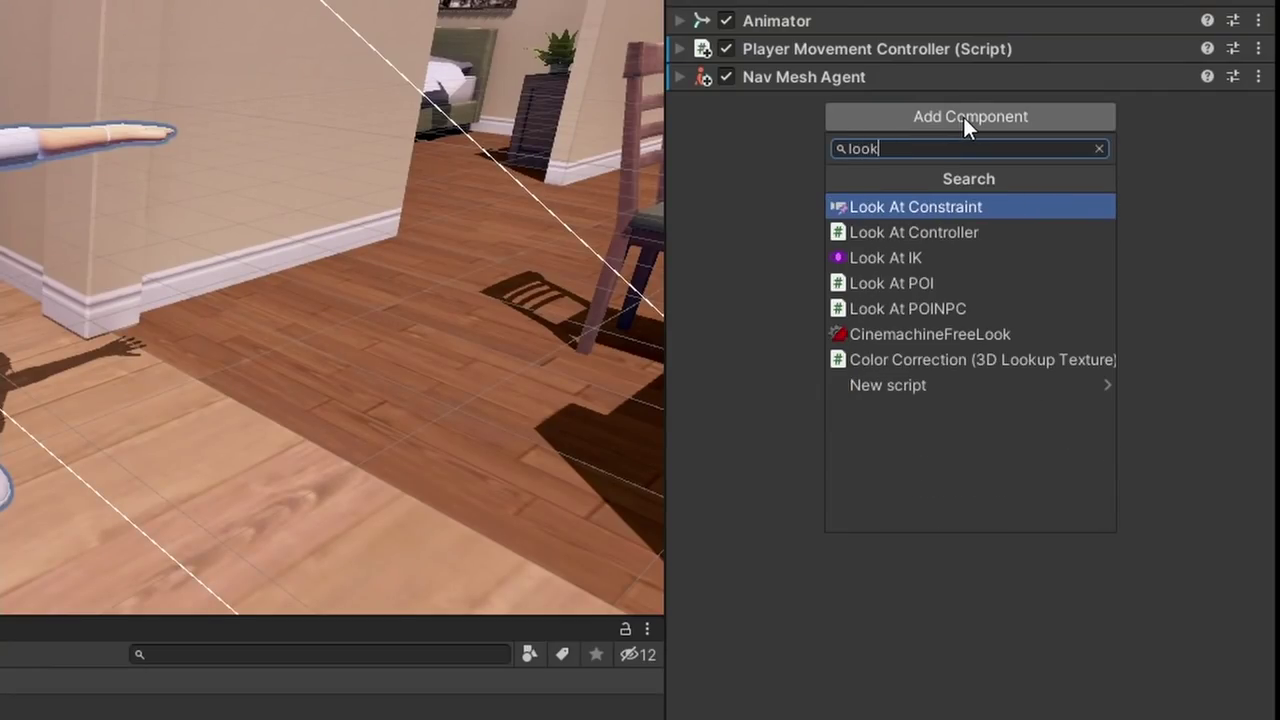
pyautogui.press('Down')
pyautogui.press('Down')
pyautogui.press('Return')
pyautogui.moveTo(80, 208); pyautogui.dragTo(1030, 426)
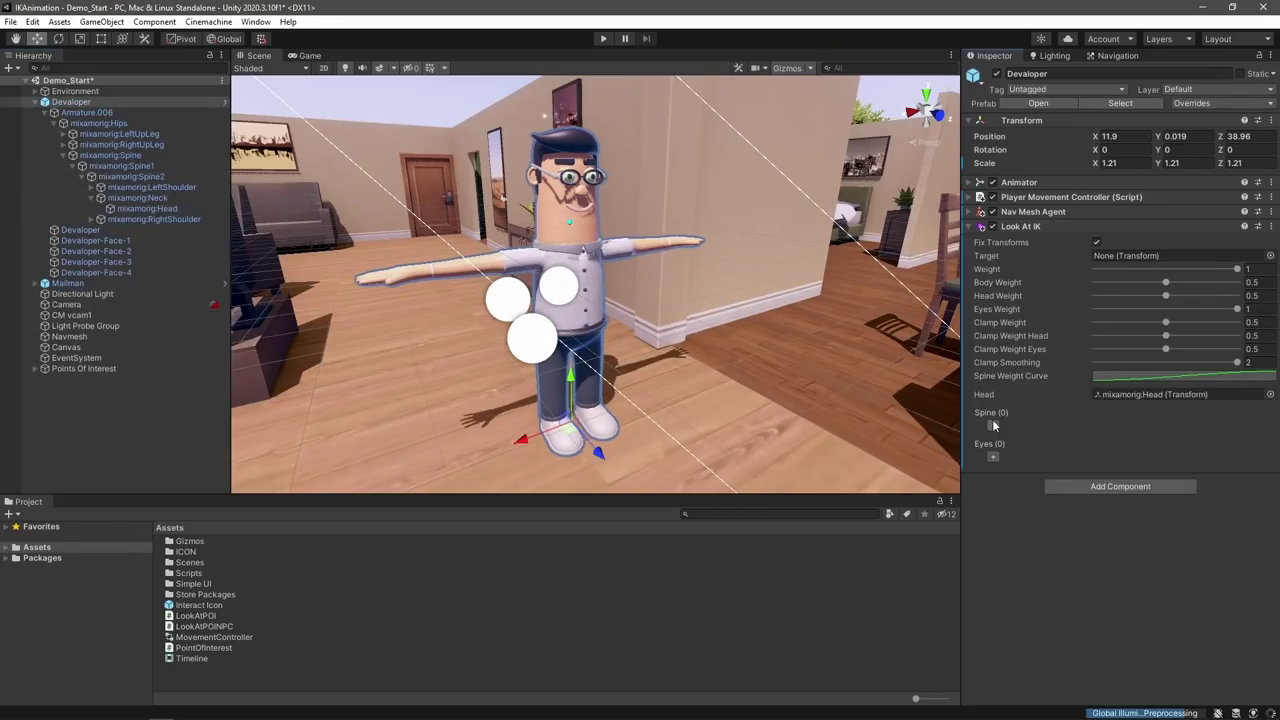
pyautogui.click(736, 486)
pyautogui.moveTo(80, 208); pyautogui.dragTo(935, 485)
pyautogui.moveTo(80, 208); pyautogui.dragTo(935, 554)
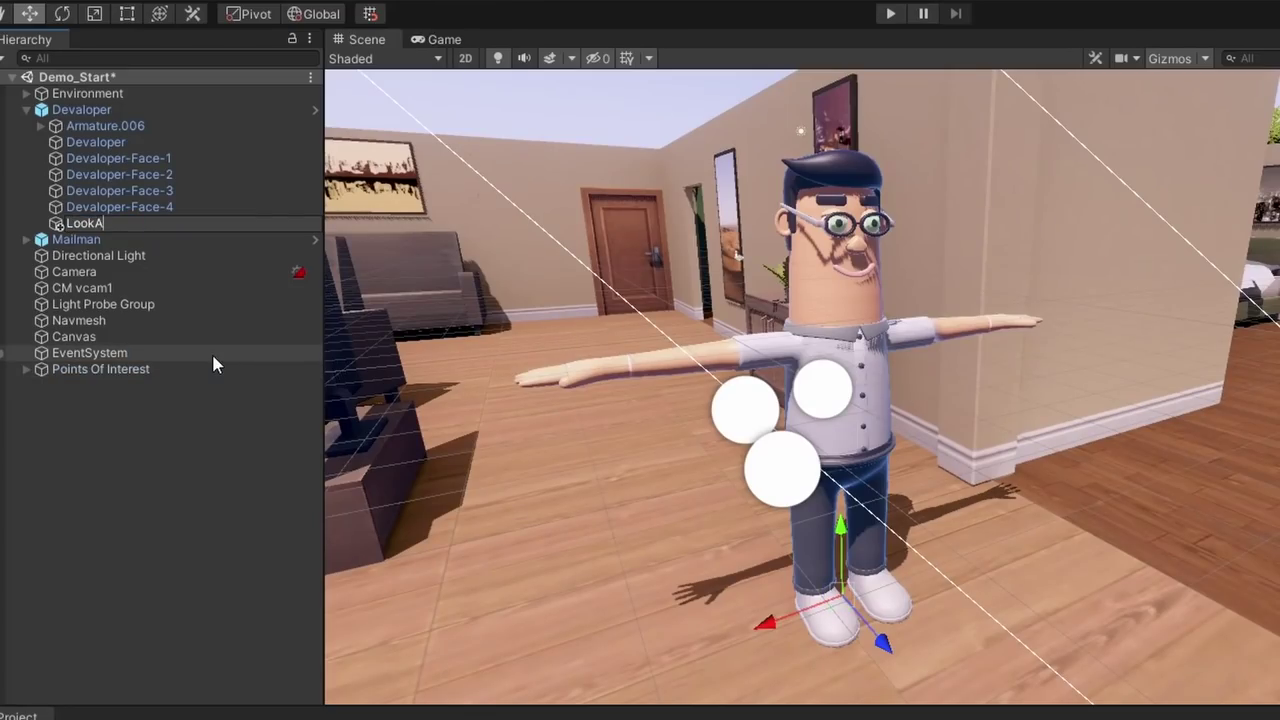
# Rename the object to LookAt Target, set it as the look-at target, and move it
pyautogui.write('Target')
pyautogui.press('Return')
pyautogui.click(91, 106)
pyautogui.moveTo(114, 214); pyautogui.dragTo(735, 288)
pyautogui.moveTo(645, 414); pyautogui.dragTo(894, 277)
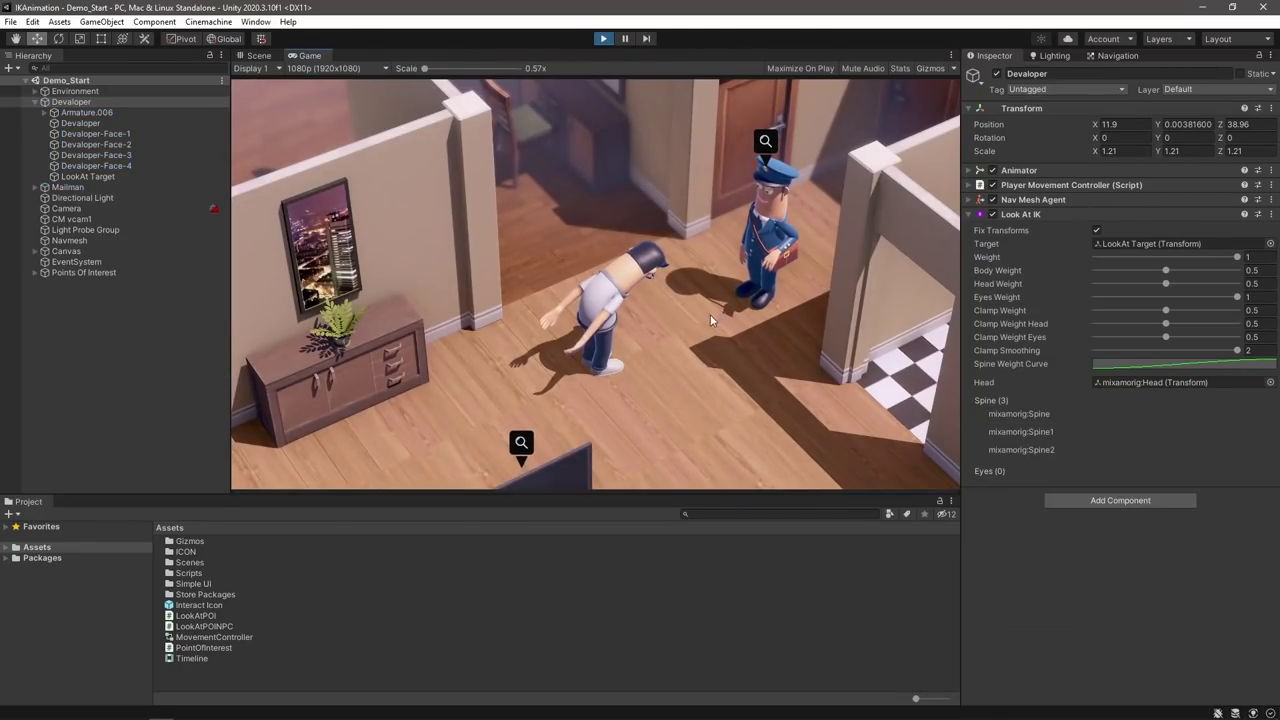
pyautogui.doubleClick(88, 176)
pyautogui.moveTo(600, 288)
pyautogui.mouseDown()
pyautogui.moveTo(510, 295)
pyautogui.moveTo(440, 260)
pyautogui.moveTo(565, 285)
pyautogui.moveTo(601, 277)
pyautogui.mouseUp()
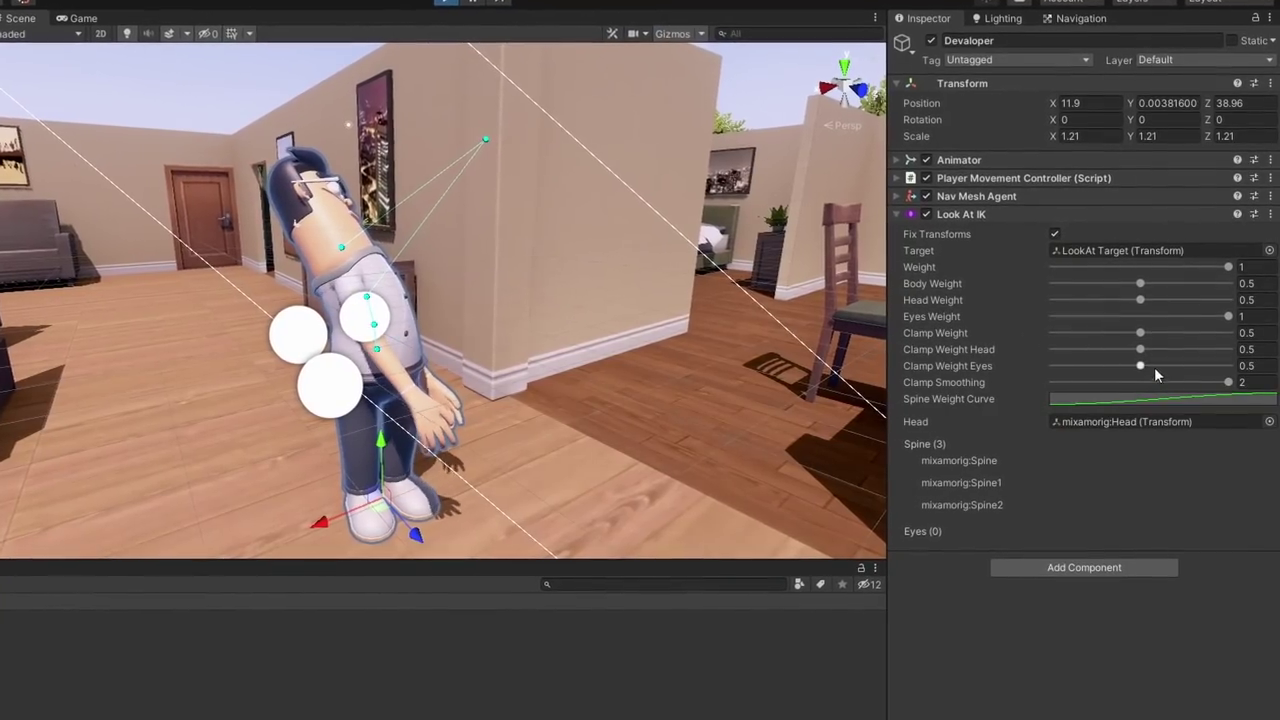
# Tune the Look At IK weights, with clamp weight around 0.772 and adjusted head and body weights
pyautogui.click(1150, 397)
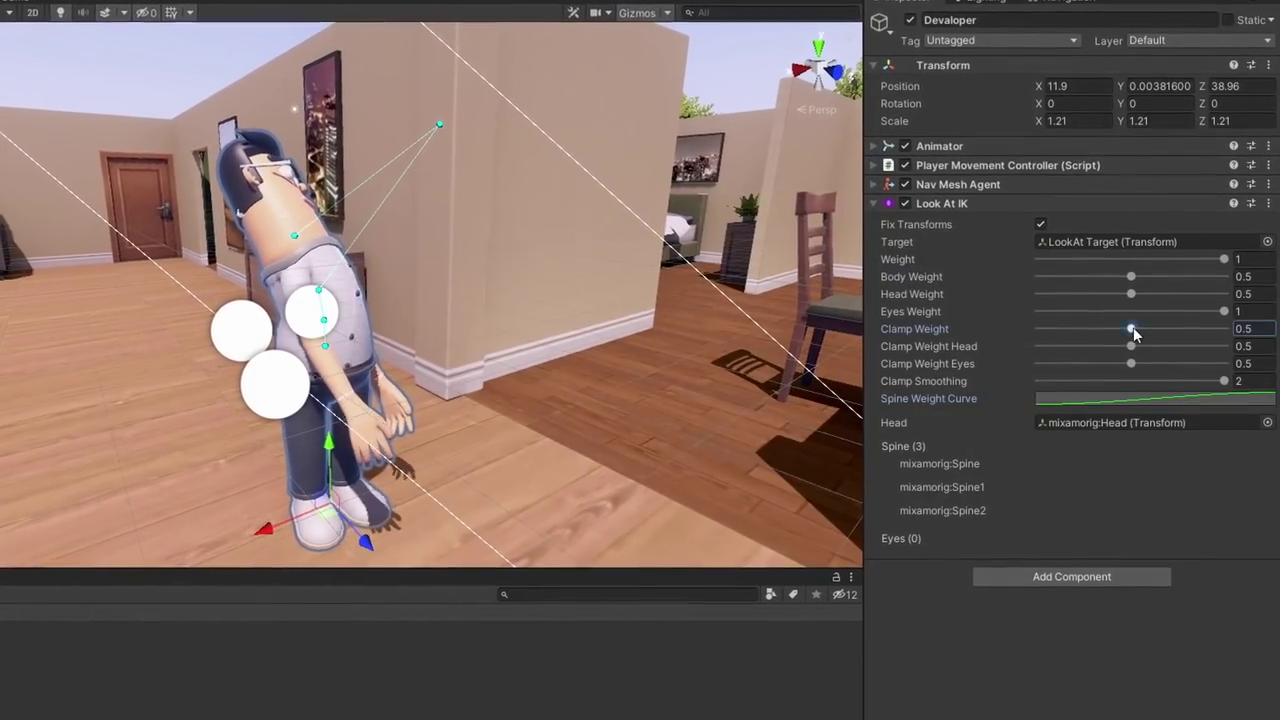
pyautogui.moveTo(1131, 332); pyautogui.dragTo(1183, 329)
pyautogui.moveTo(1129, 345); pyautogui.dragTo(1103, 363)
pyautogui.moveTo(1129, 292); pyautogui.dragTo(1091, 275)
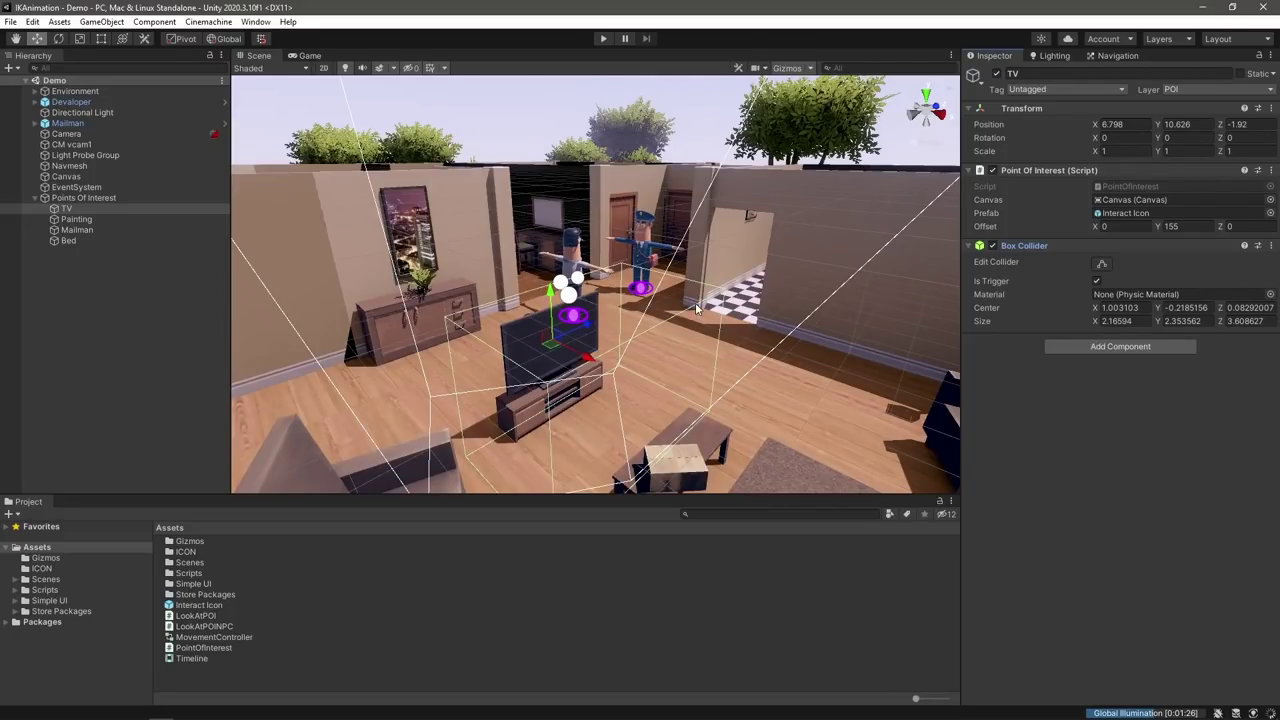
# Frame the TV and Painting points of interest, then walk the Developer across the room
pyautogui.press('f')
pyautogui.doubleClick(112, 217)
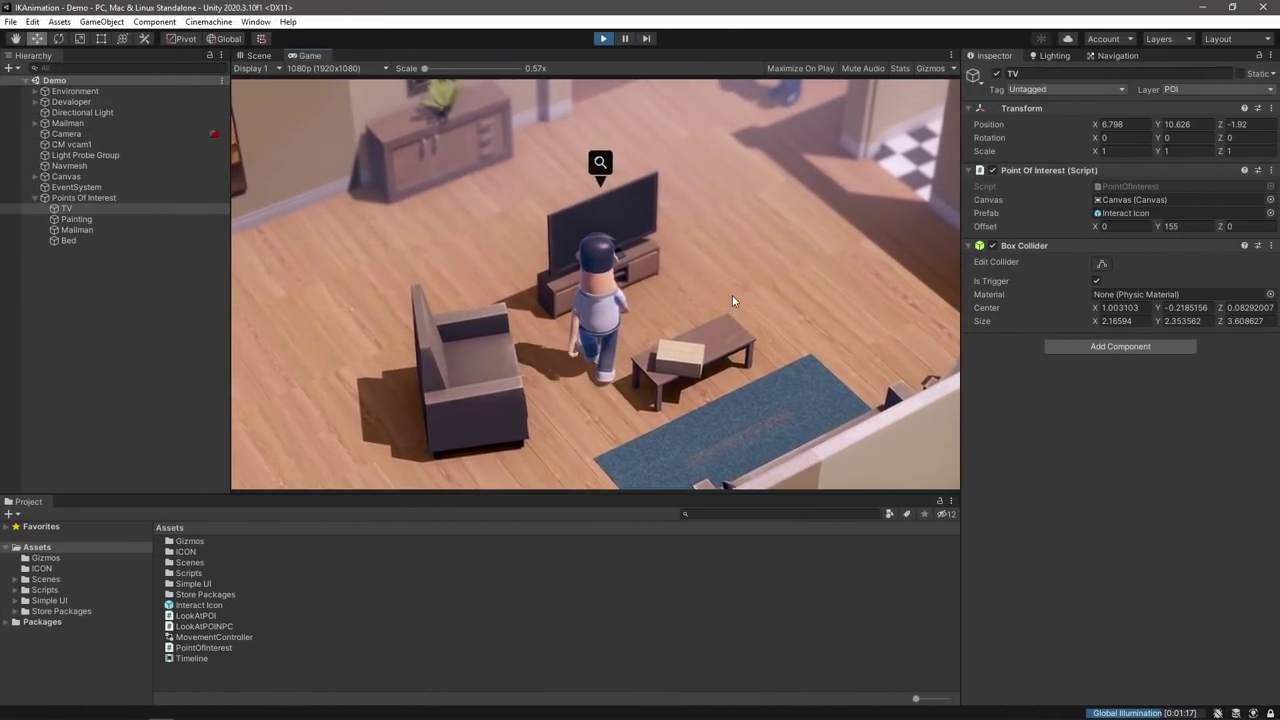
pyautogui.click(729, 216)
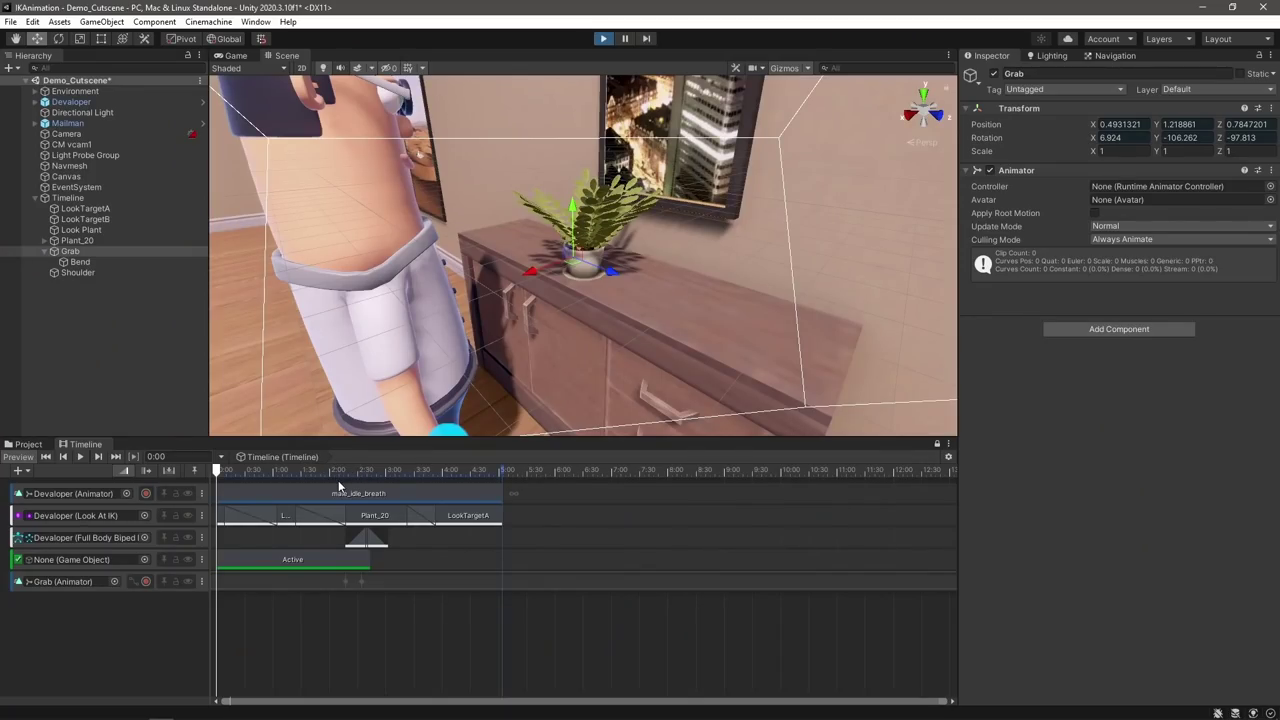
# Scrub the cutscene Timeline playhead to around 2:26
pyautogui.moveTo(335, 472); pyautogui.dragTo(356, 470)
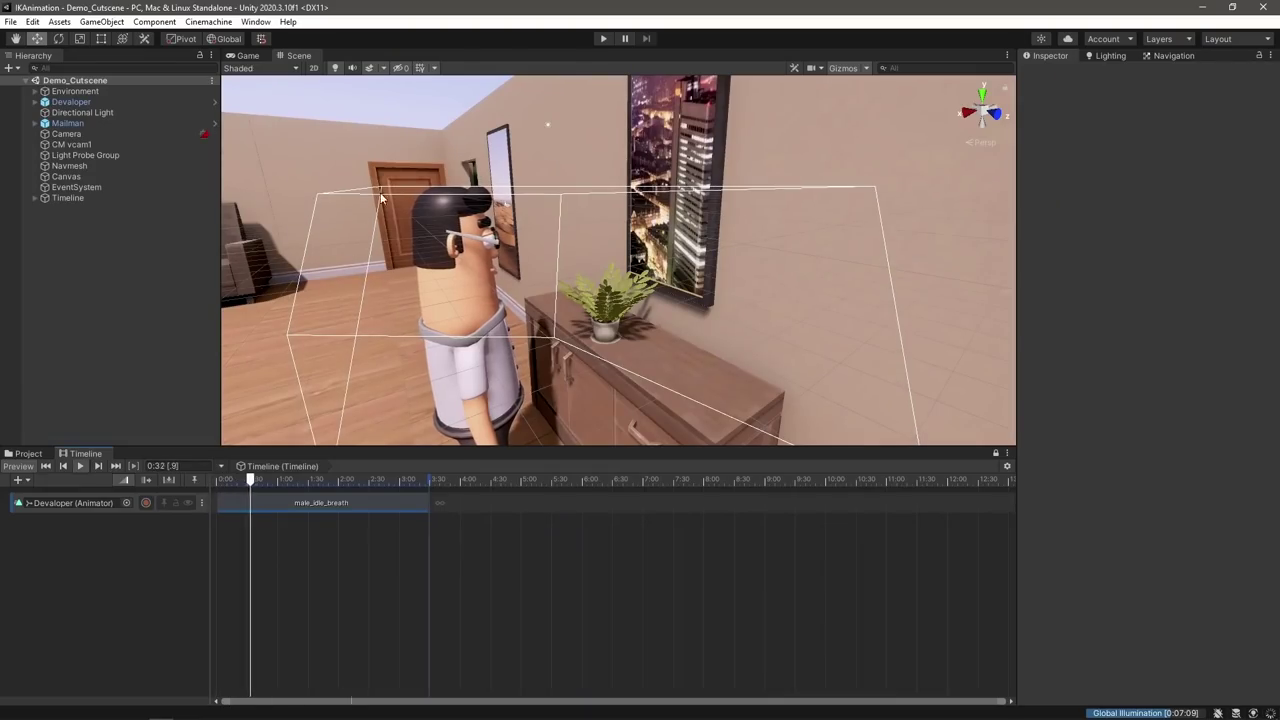
# Orbit the Scene view around the Developer to reveal the look targets and plant
pyautogui.keyDown('alt'); pyautogui.moveTo(404, 176); pyautogui.dragTo(343, 201); pyautogui.keyUp('alt')
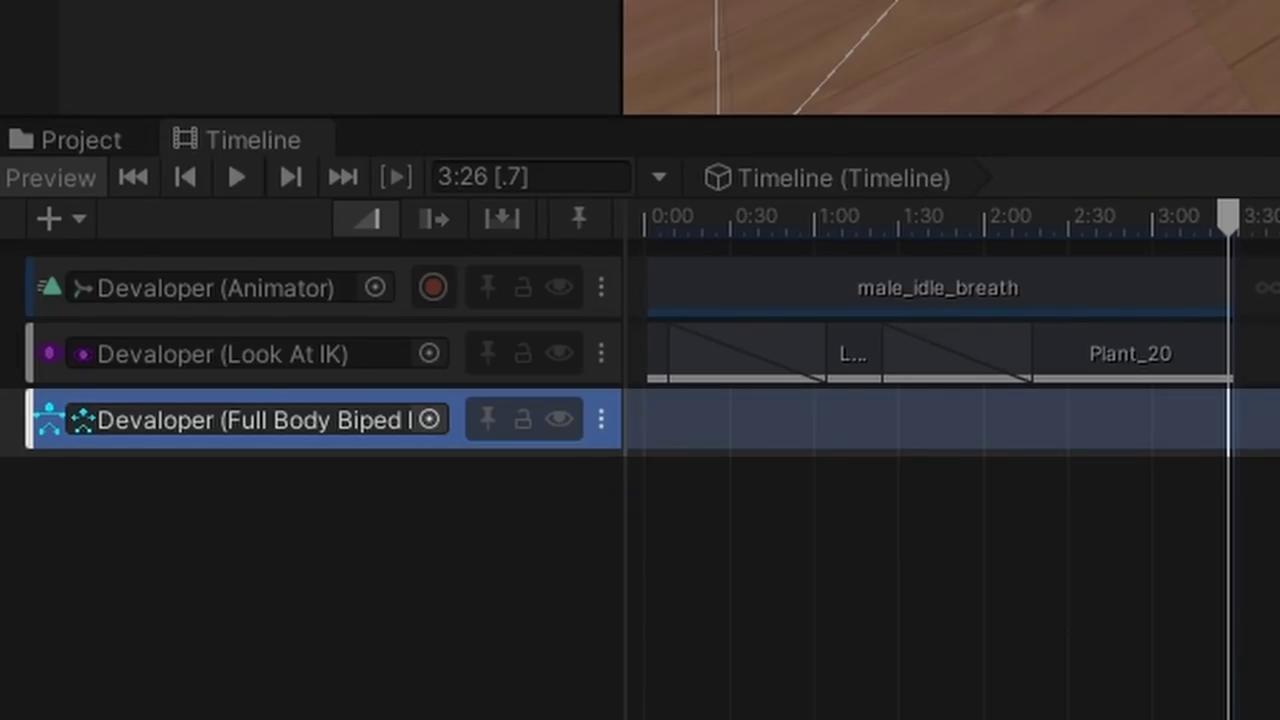
# Select the Look At IK and Full Body Biped IK tracks, then scroll through the mixer scripts
pyautogui.click(220, 354)
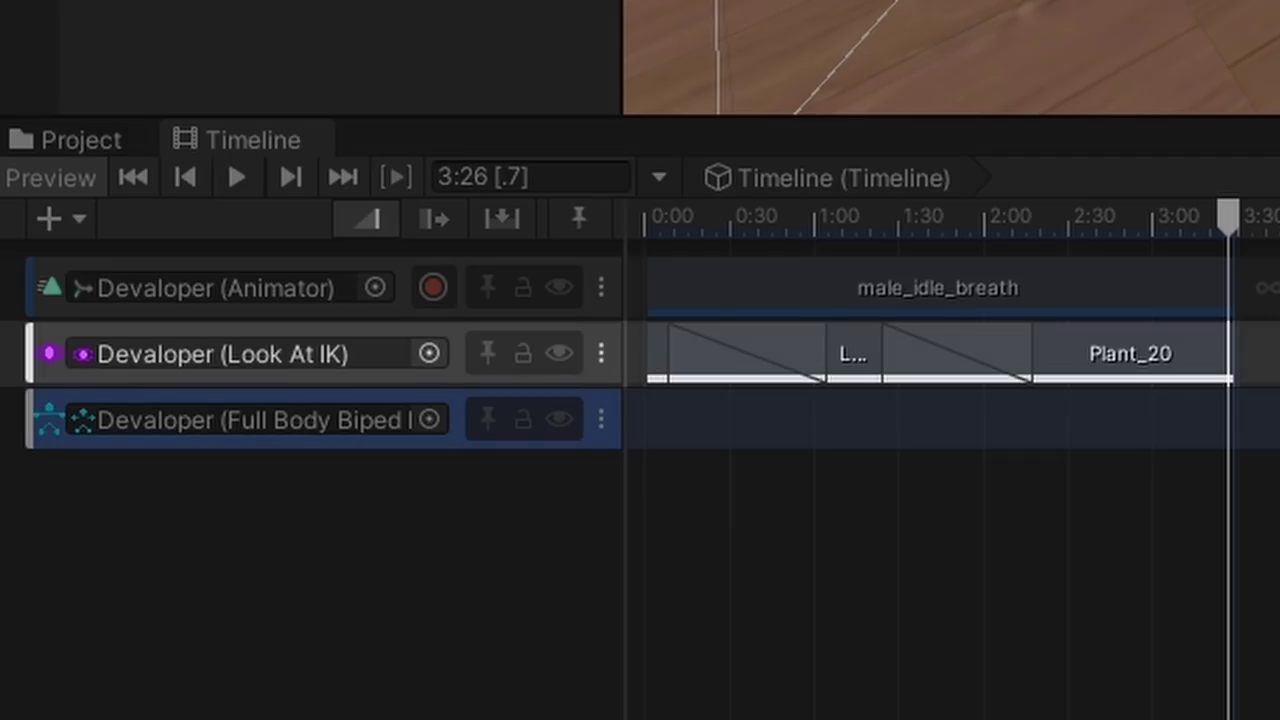
pyautogui.click(250, 420)
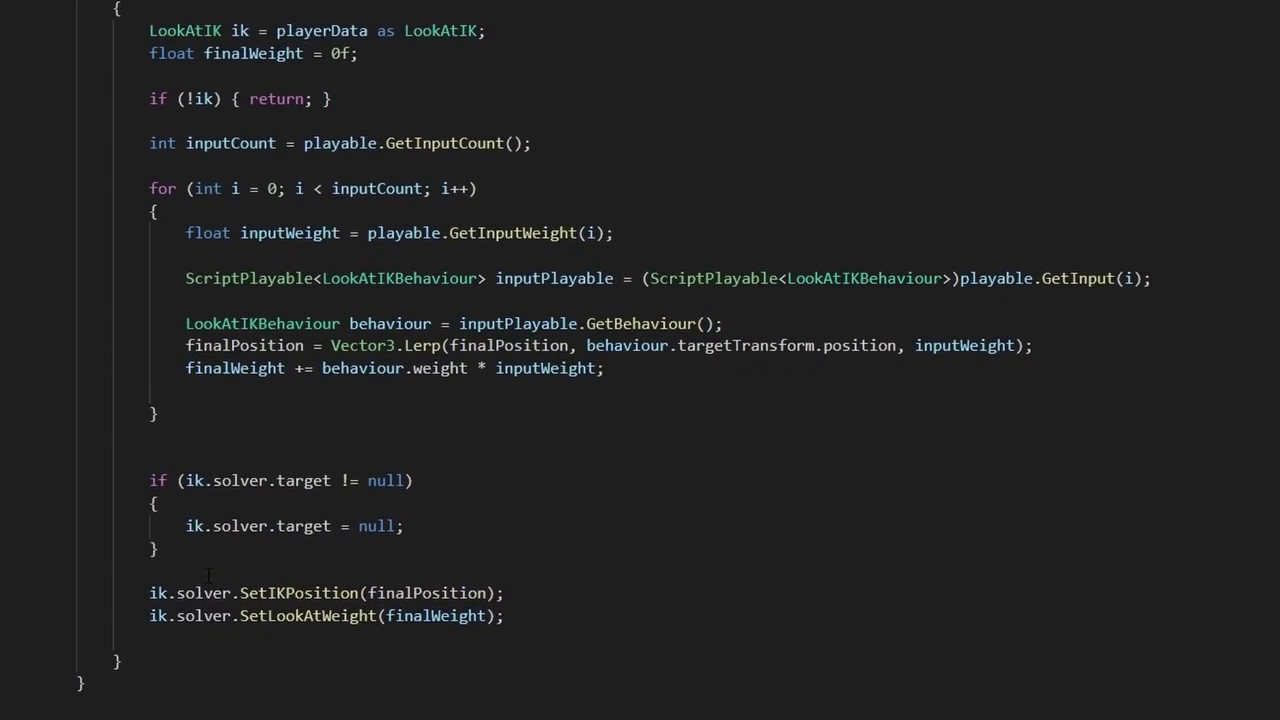
pyautogui.scroll(-10, 208, 575)
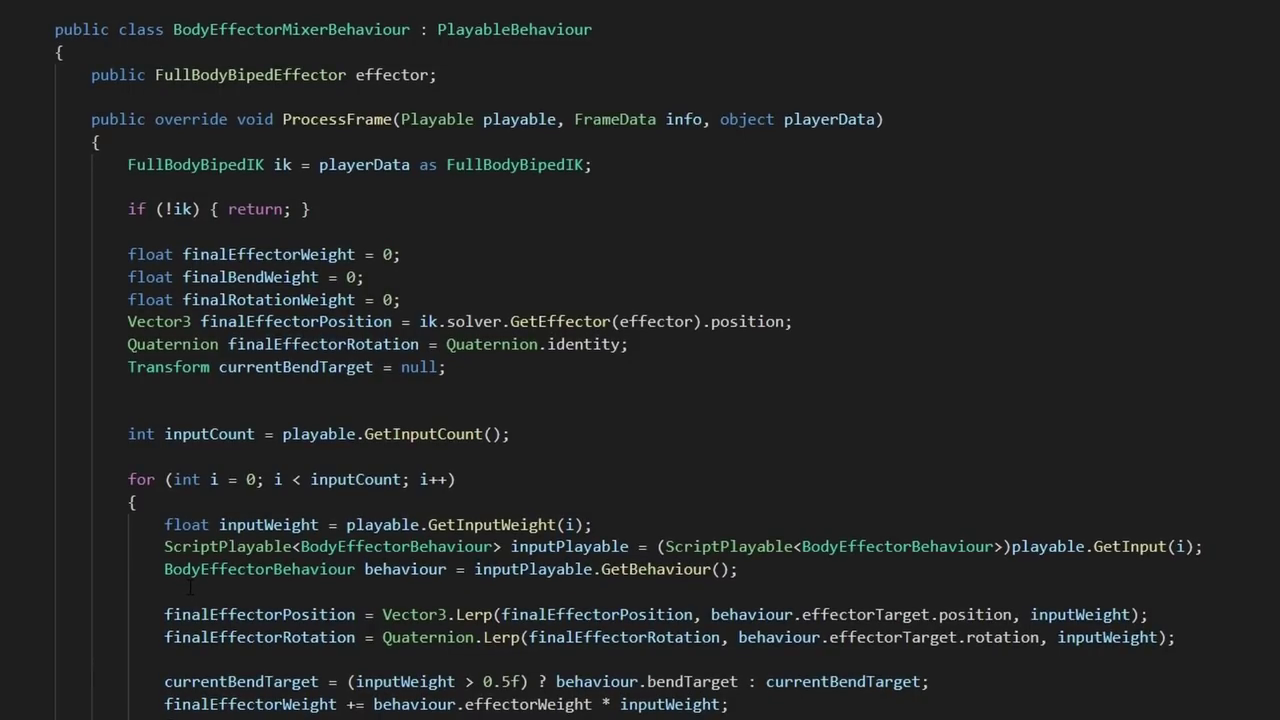
pyautogui.scroll(-6, 190, 587)
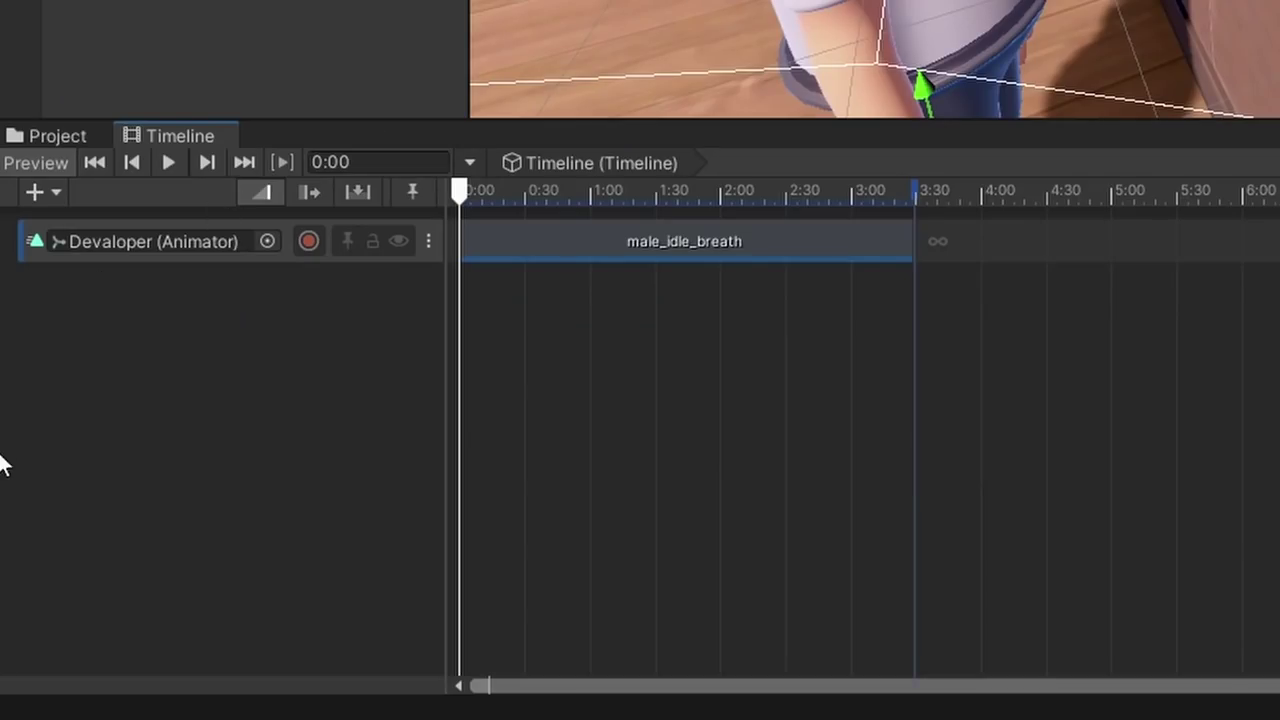
# Add a Look At IK track with trimmed, blended LookTargetA, LookTargetB and Plant_20 clips
pyautogui.rightClick(90, 547)
pyautogui.click(323, 668)
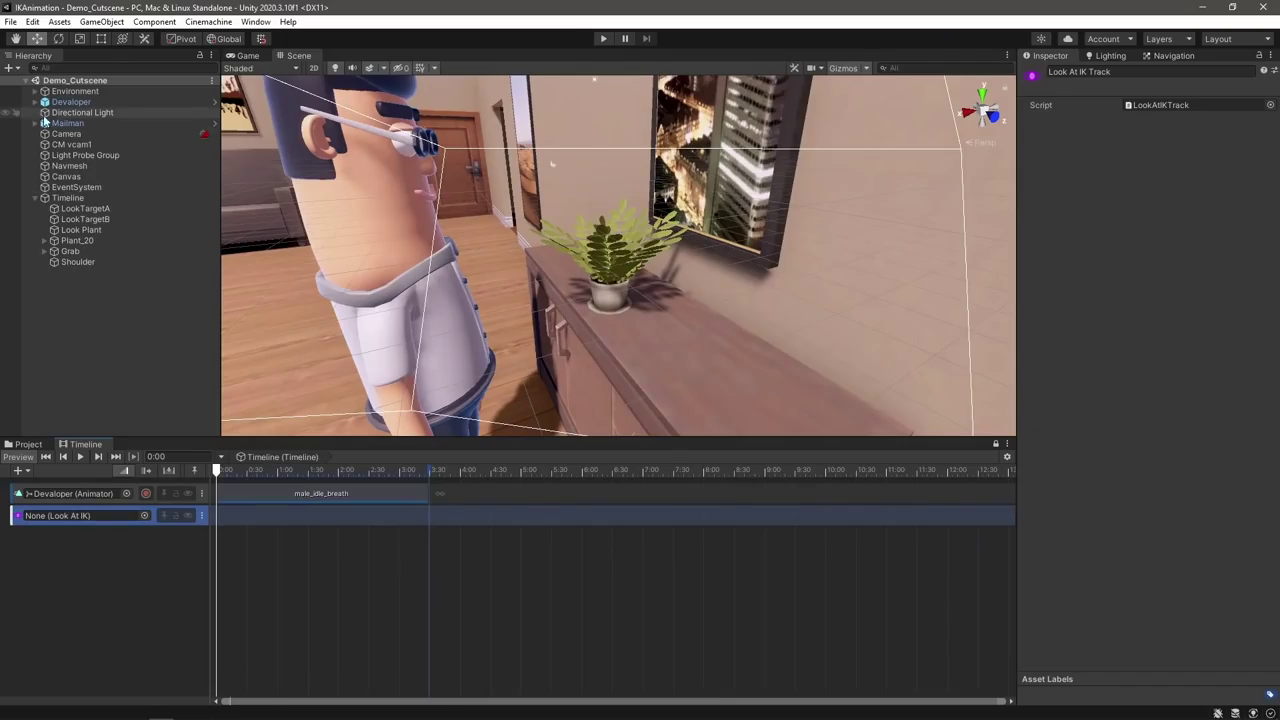
pyautogui.keyDown('alt'); pyautogui.moveTo(583, 269); pyautogui.dragTo(447, 287); pyautogui.keyUp('alt')
pyautogui.doubleClick(70, 208)
pyautogui.moveTo(70, 208); pyautogui.dragTo(229, 517)
pyautogui.moveTo(85, 219); pyautogui.dragTo(285, 517)
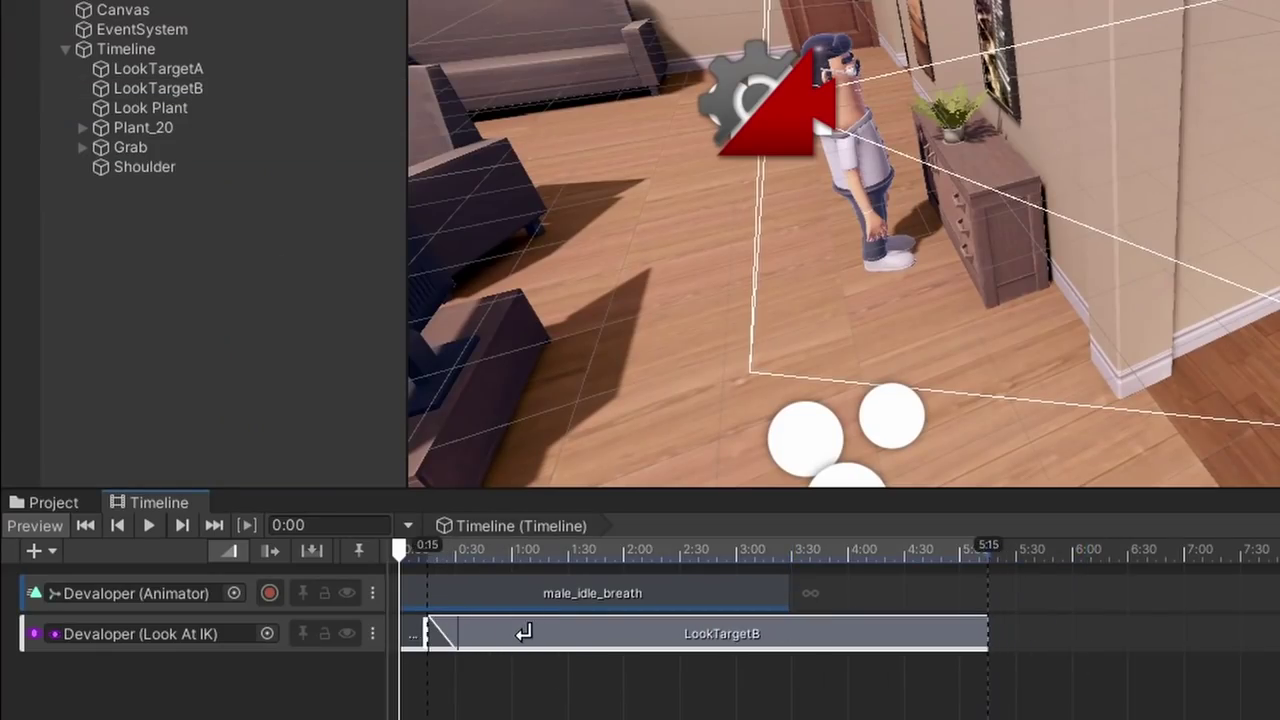
pyautogui.moveTo(524, 633); pyautogui.dragTo(471, 633)
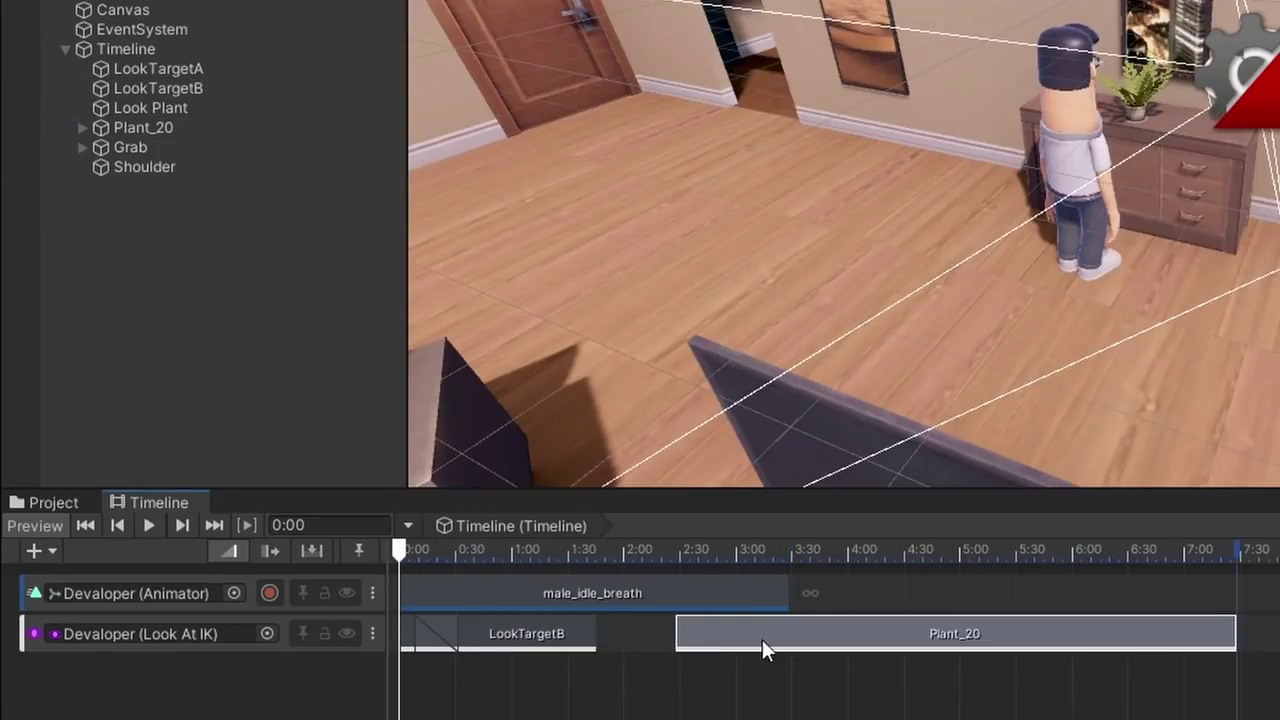
pyautogui.moveTo(763, 640); pyautogui.dragTo(684, 640)
pyautogui.moveTo(966, 633); pyautogui.dragTo(788, 633)
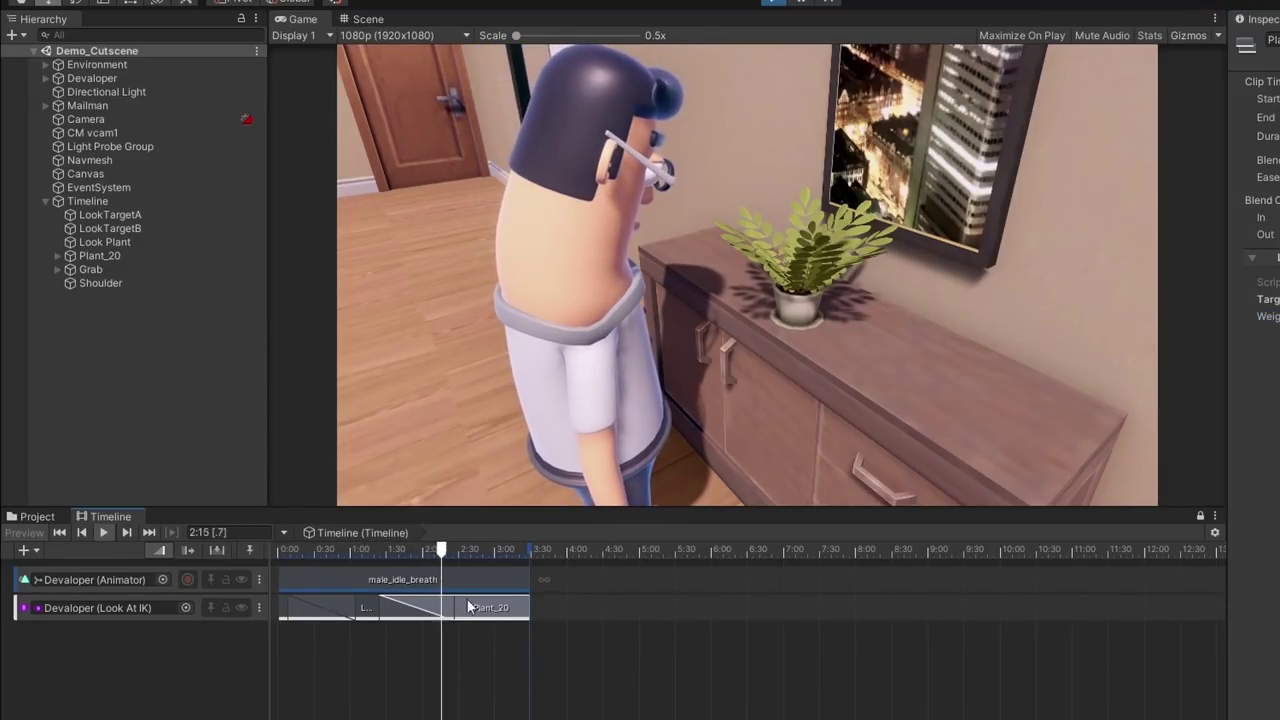
pyautogui.moveTo(468, 606); pyautogui.dragTo(445, 607)
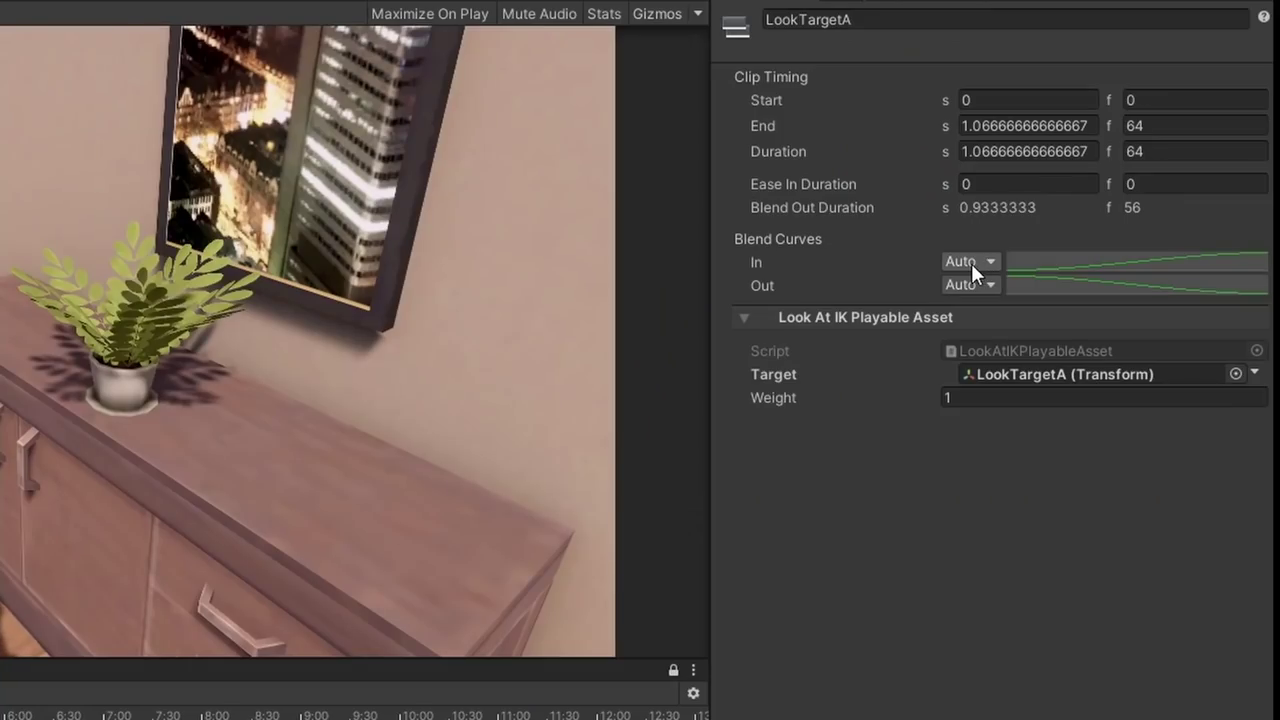
# Set LookTargetA's blend-out curve to Manual with the linear preset
pyautogui.click(971, 266)
pyautogui.click(997, 313)
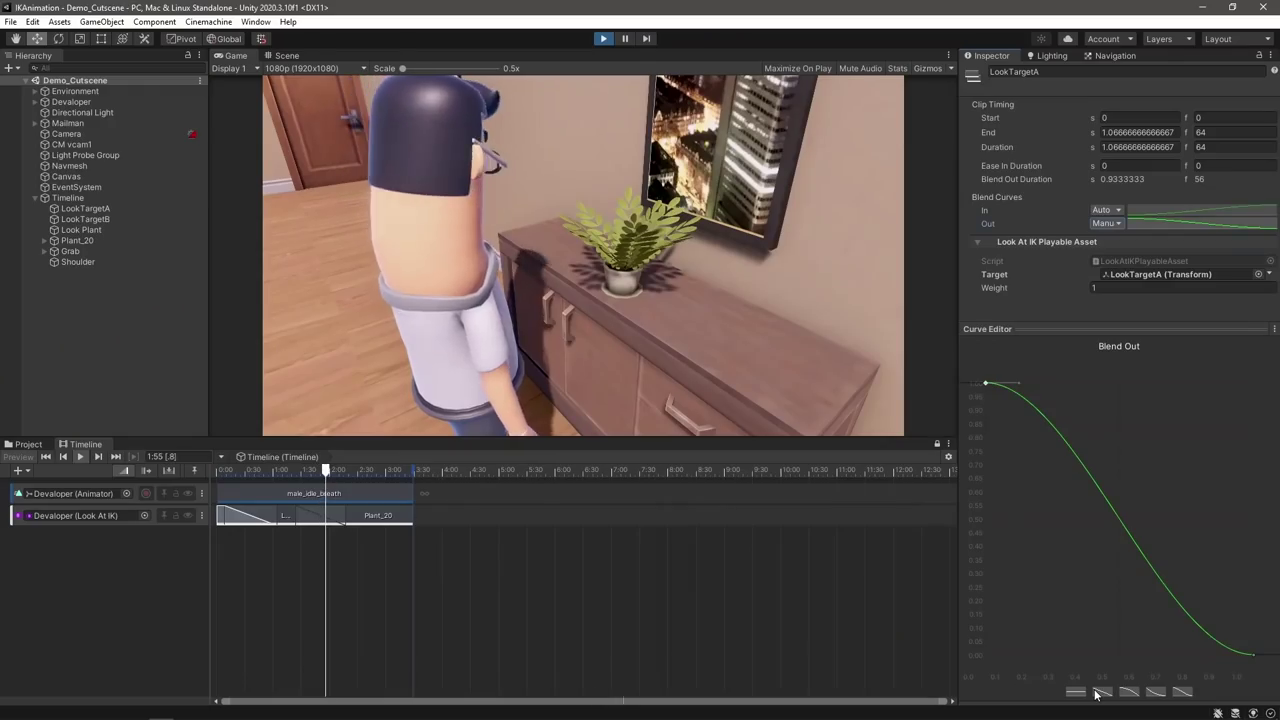
pyautogui.click(1098, 691)
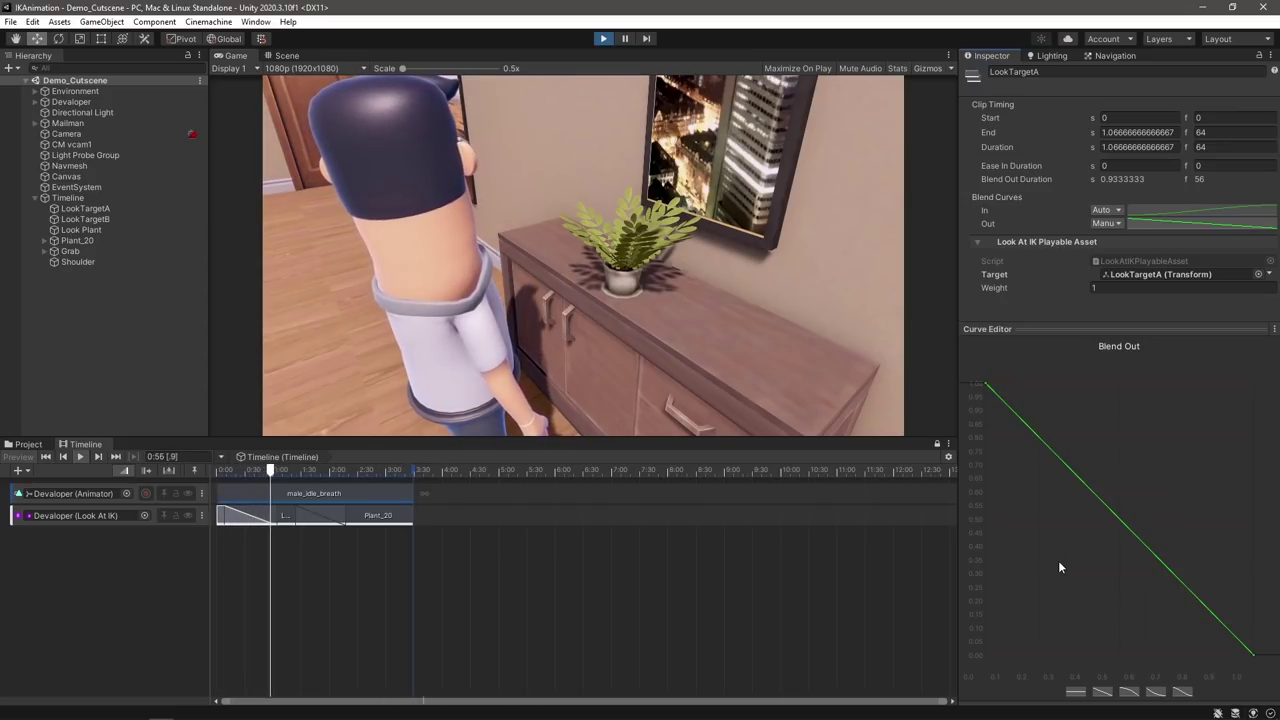
# Stop Play mode, add a Body Effector track and frame the Grab target
pyautogui.hotkey('ctrl', 'p')
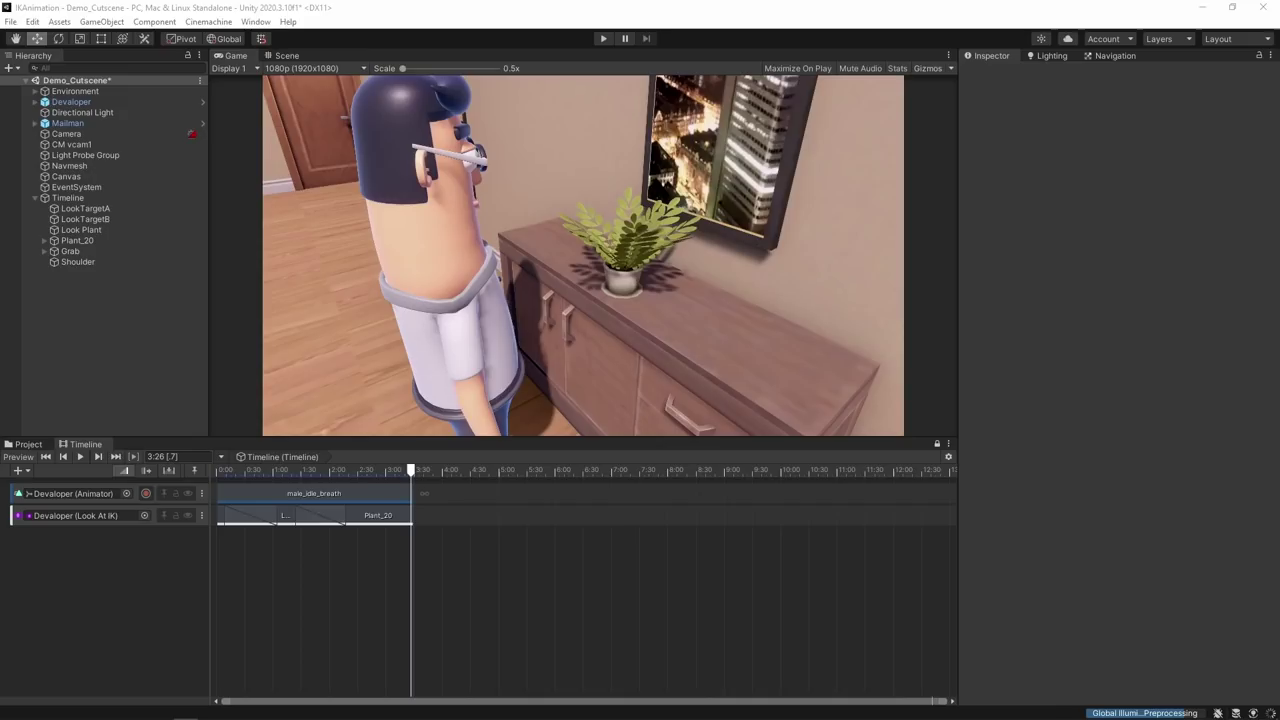
pyautogui.rightClick(84, 563)
pyautogui.click(137, 537)
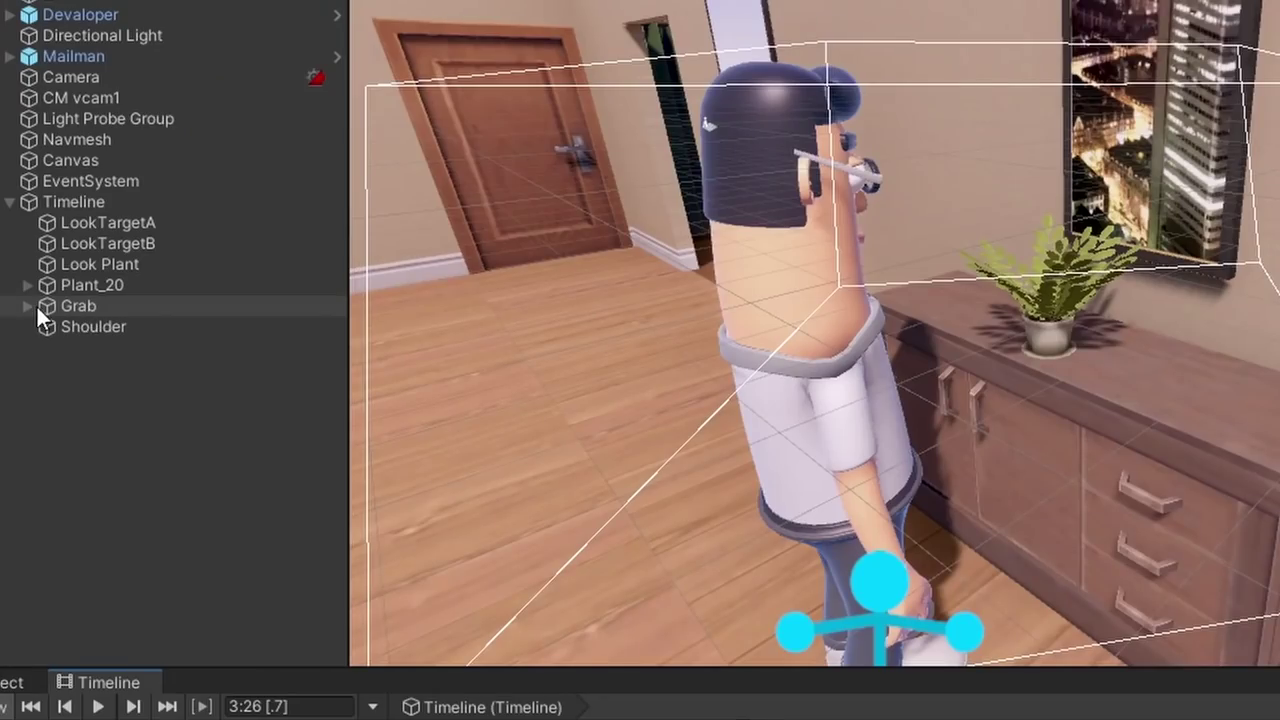
pyautogui.doubleClick(36, 304)
# Set the effector to Right Hand and scrub the timeline to preview the reach
pyautogui.click(1033, 150)
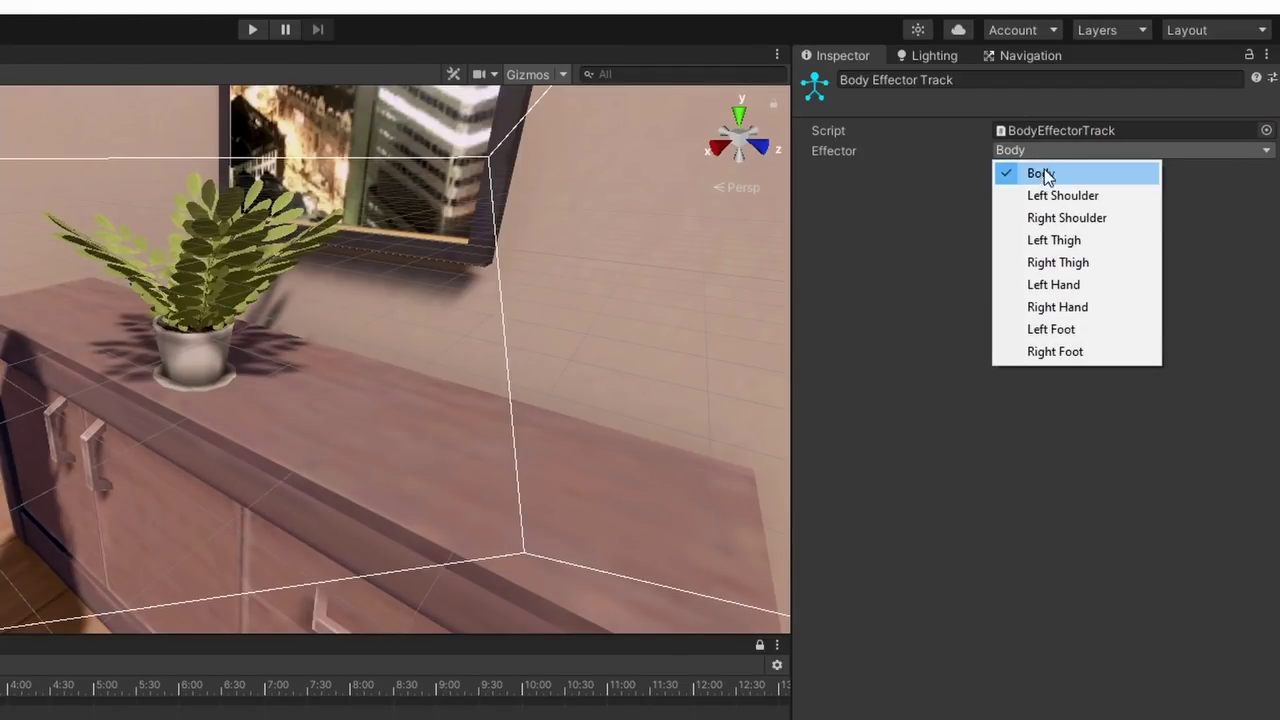
pyautogui.click(1106, 307)
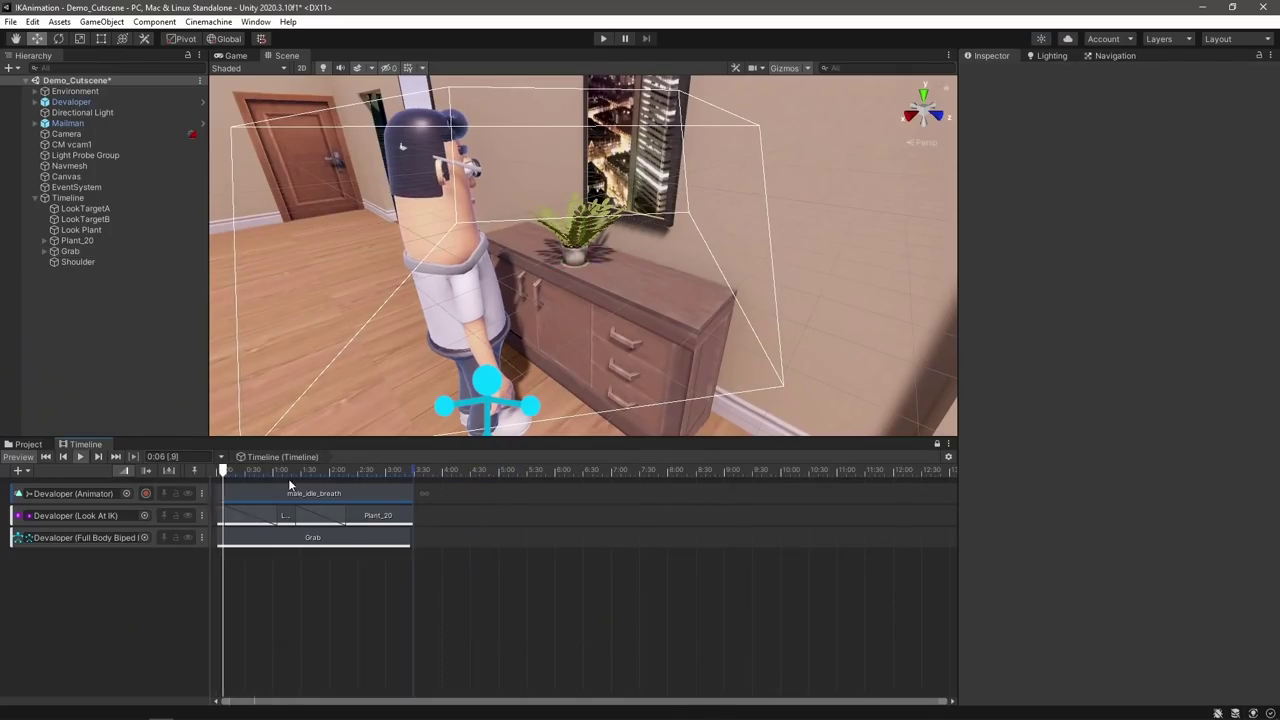
pyautogui.keyDown('alt'); pyautogui.moveTo(60, 420); pyautogui.dragTo(148, 428); pyautogui.keyUp('alt')
pyautogui.keyDown('alt'); pyautogui.moveTo(531, 305); pyautogui.dragTo(470, 330); pyautogui.keyUp('alt')
pyautogui.moveTo(277, 470)
pyautogui.mouseDown()
pyautogui.moveTo(229, 470)
pyautogui.moveTo(270, 470)
pyautogui.mouseUp()
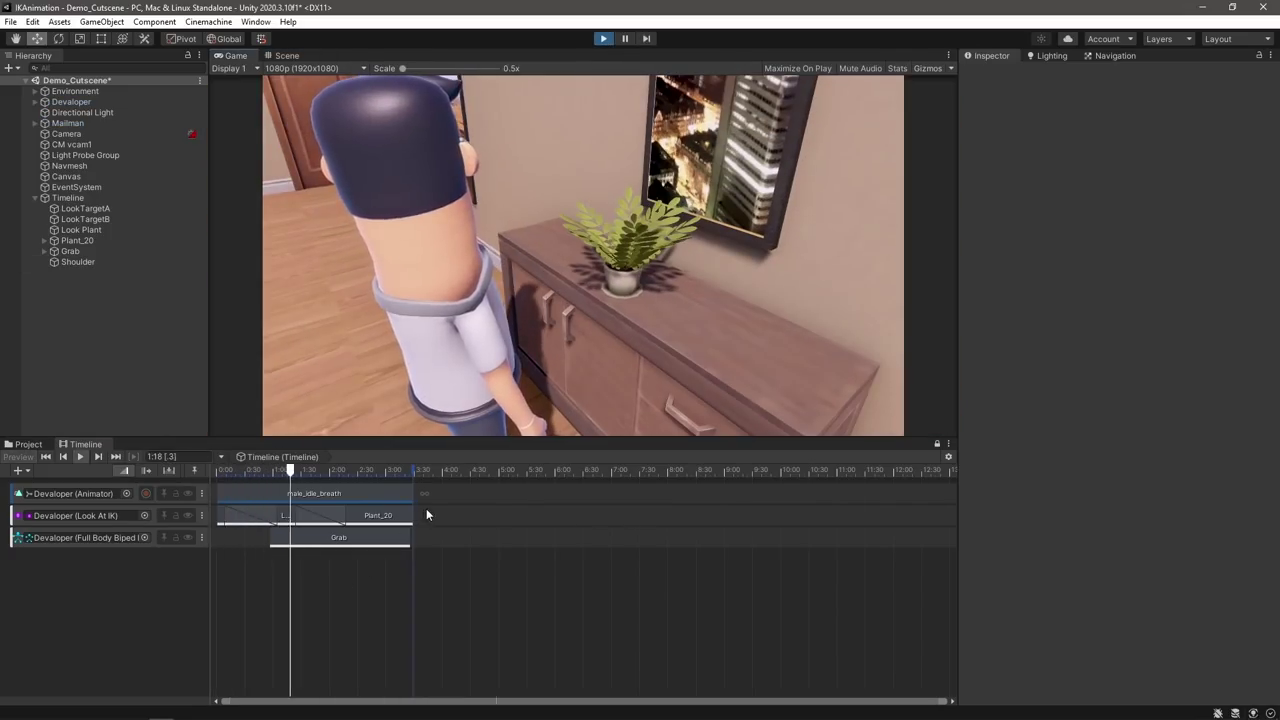
# Give the Grab effector rotation weight 1, bend target Bend and bend weight 1
pyautogui.click(1095, 301)
pyautogui.click(1095, 314)
pyautogui.write('1')
pyautogui.press('Return')
pyautogui.click(44, 251)
pyautogui.moveTo(101, 267); pyautogui.dragTo(1150, 287)
pyautogui.click(1103, 327)
pyautogui.write('1')
pyautogui.press('Return')
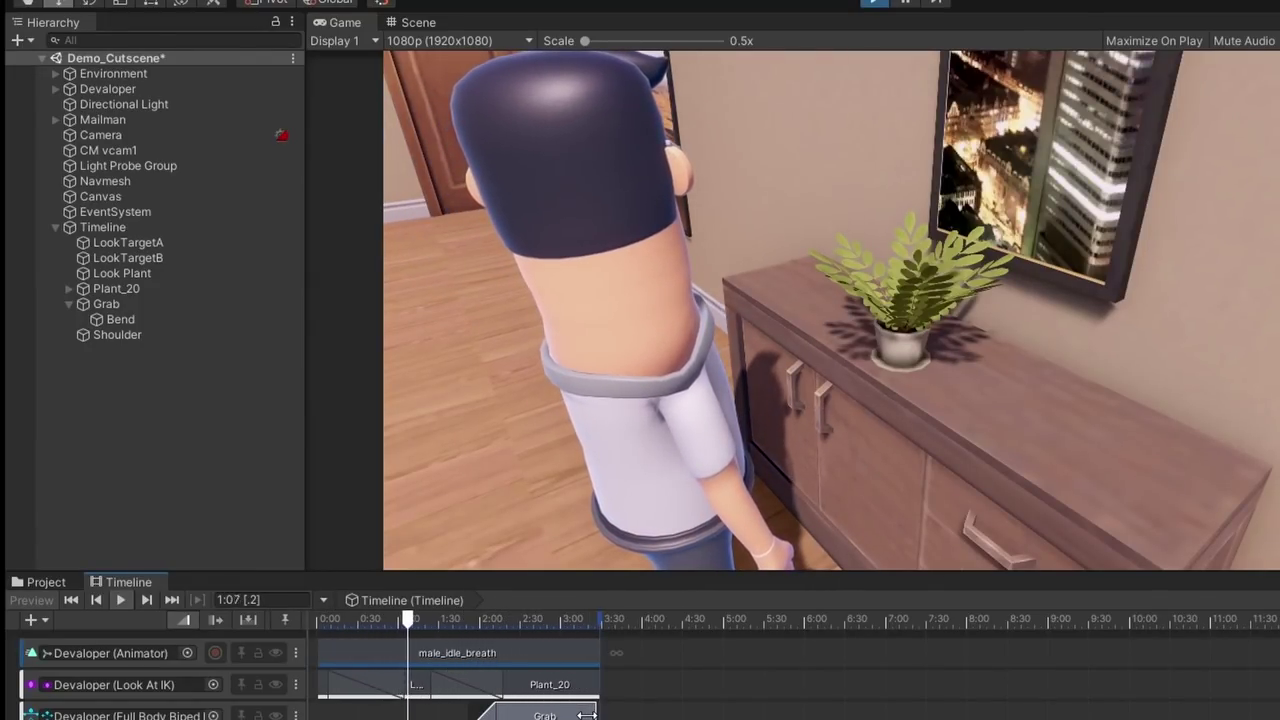
# Start the Grab clip later and extend Plant_20 and male_idle_breath to the timeline end
pyautogui.moveTo(548, 705); pyautogui.dragTo(581, 706)
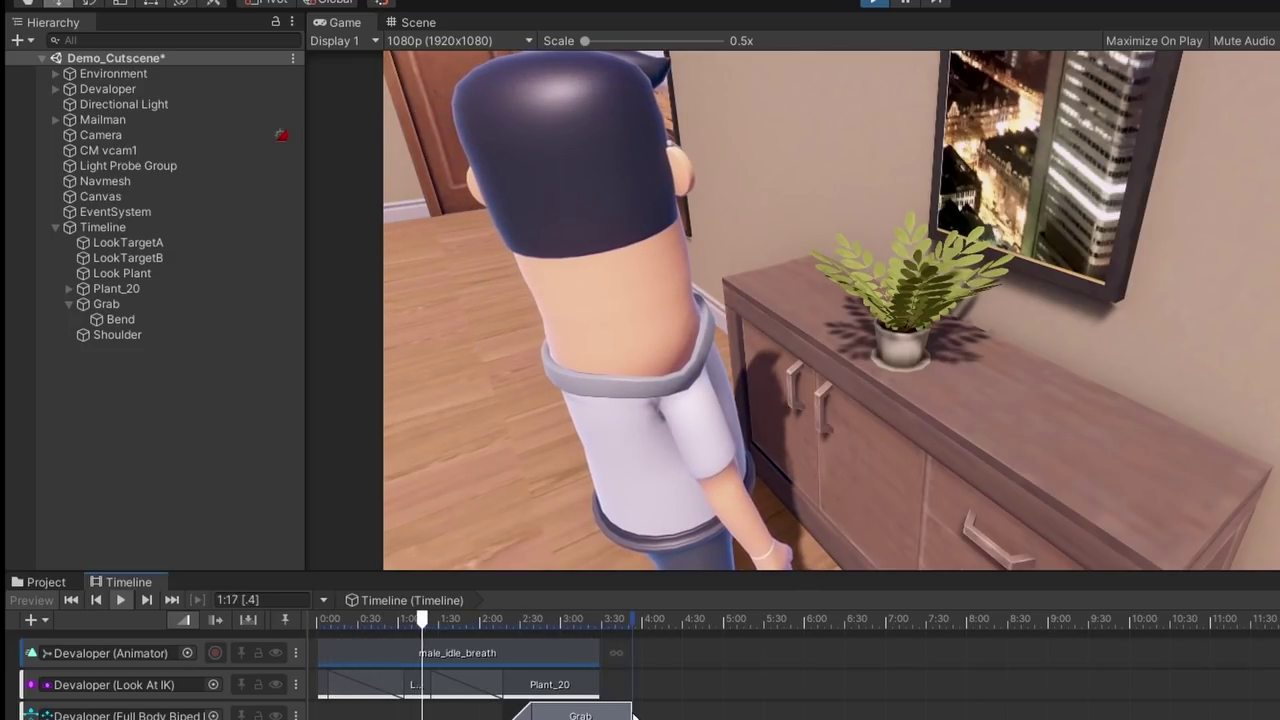
pyautogui.moveTo(596, 684); pyautogui.dragTo(631, 655)
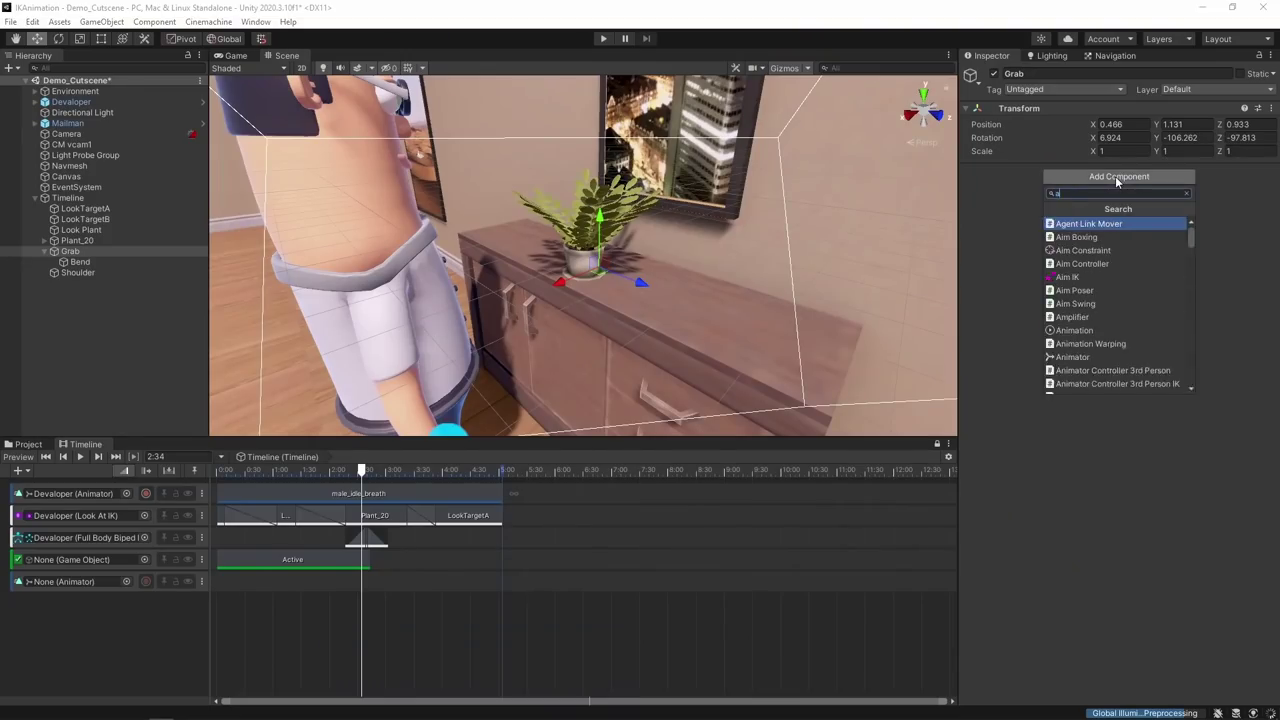
pyautogui.press('Return')
# Bind Grab to an Animator track, record its position at an earlier time, then stop recording
pyautogui.moveTo(85, 595); pyautogui.dragTo(82, 588)
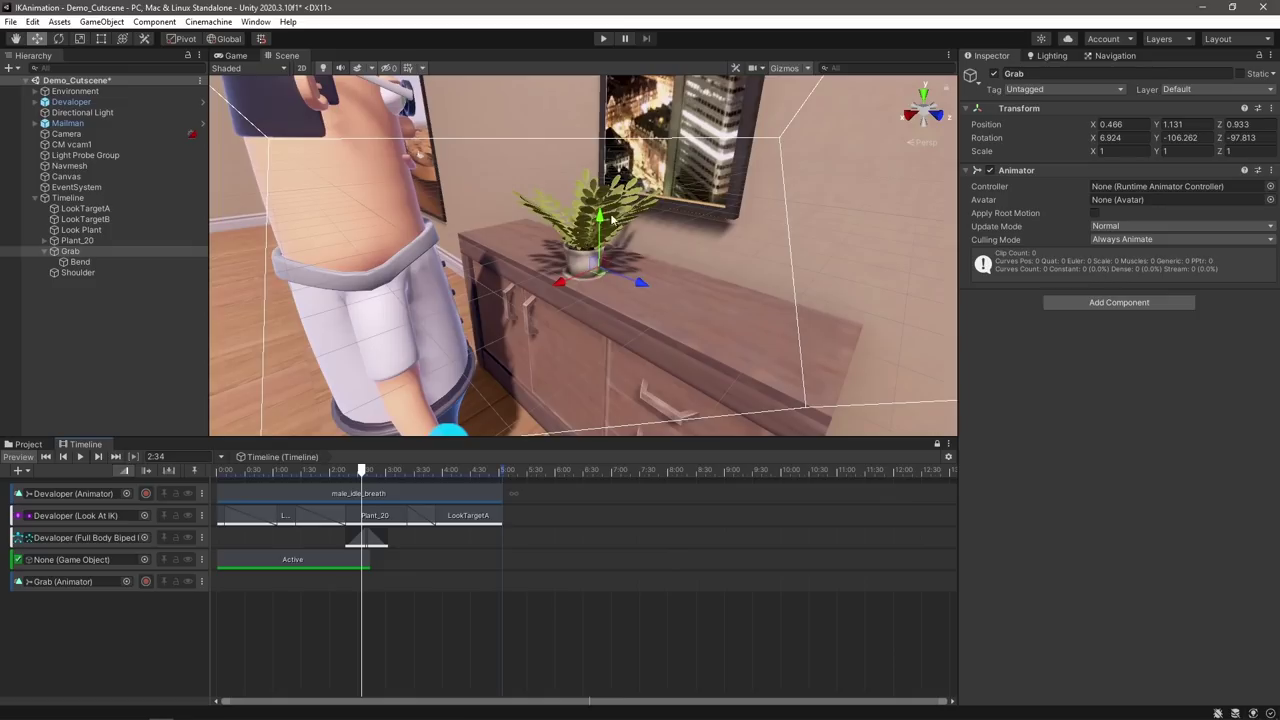
pyautogui.click(145, 581)
pyautogui.click(345, 469)
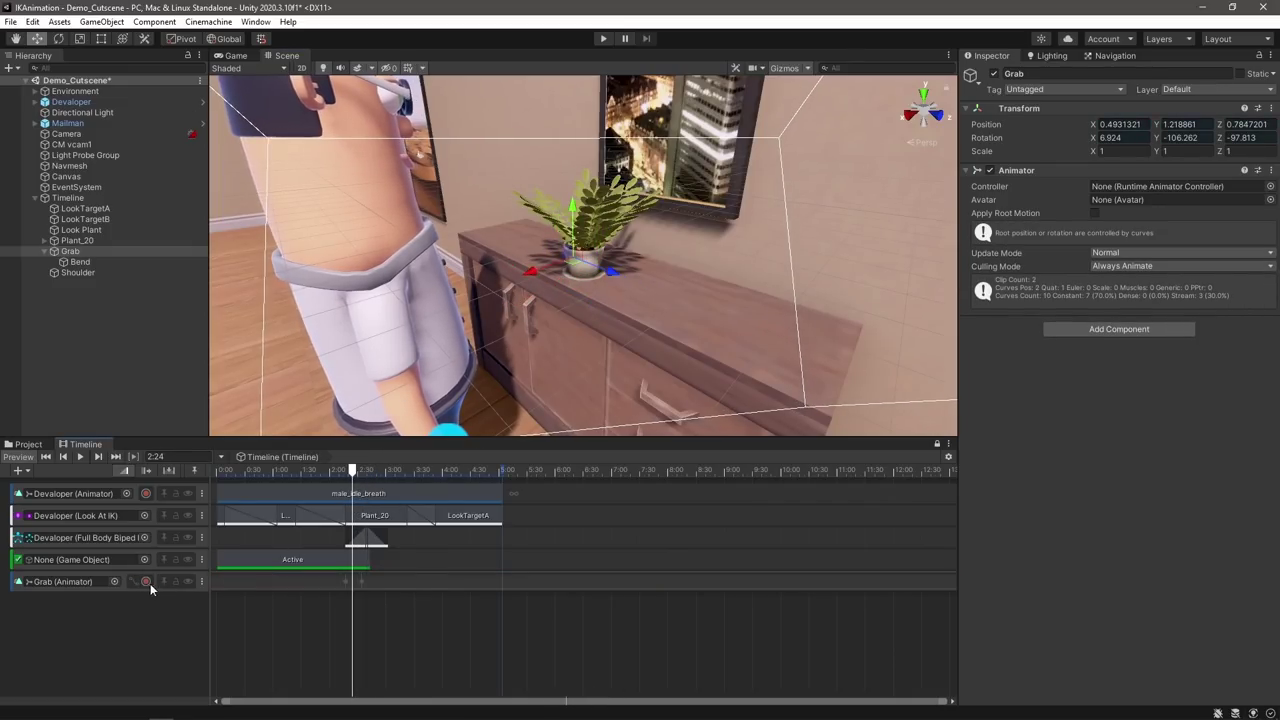
pyautogui.hotkey('ctrl', 'p')
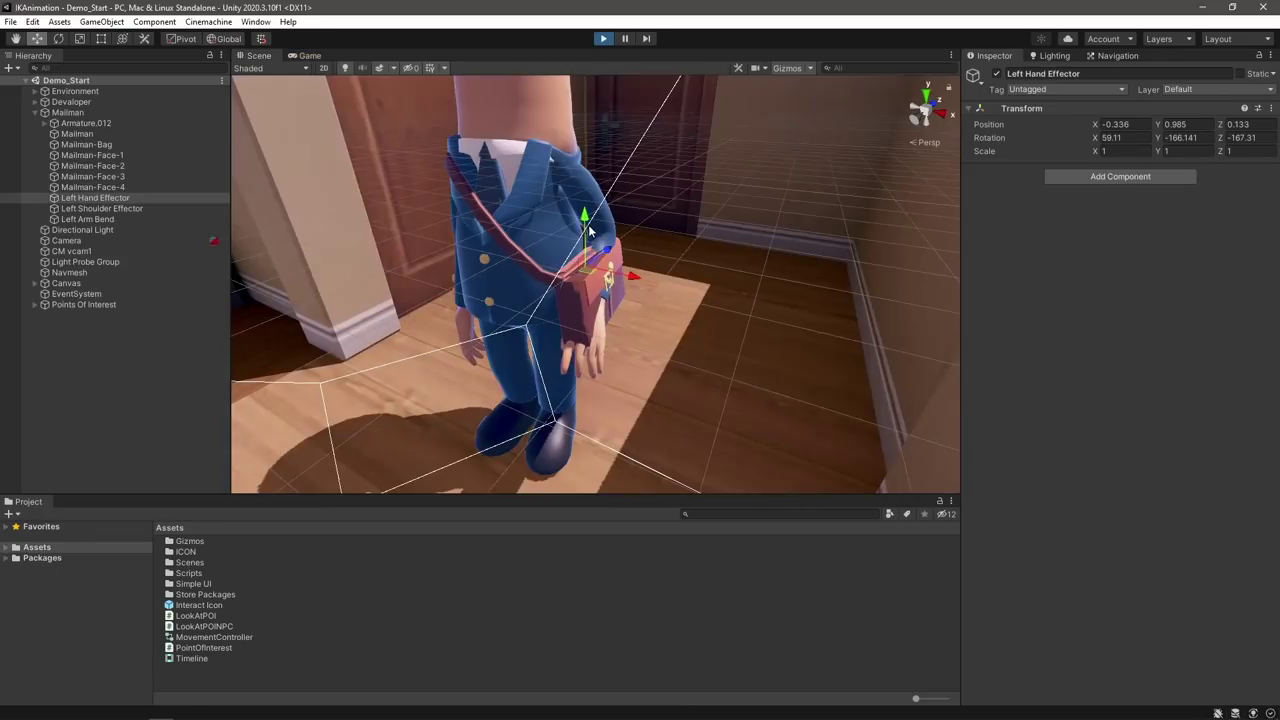
# Raise the mailman's left hand effector, nudge it sideways, then open a timeline track's options
pyautogui.moveTo(585, 222); pyautogui.dragTo(589, 112)
pyautogui.moveTo(606, 157); pyautogui.dragTo(596, 187)
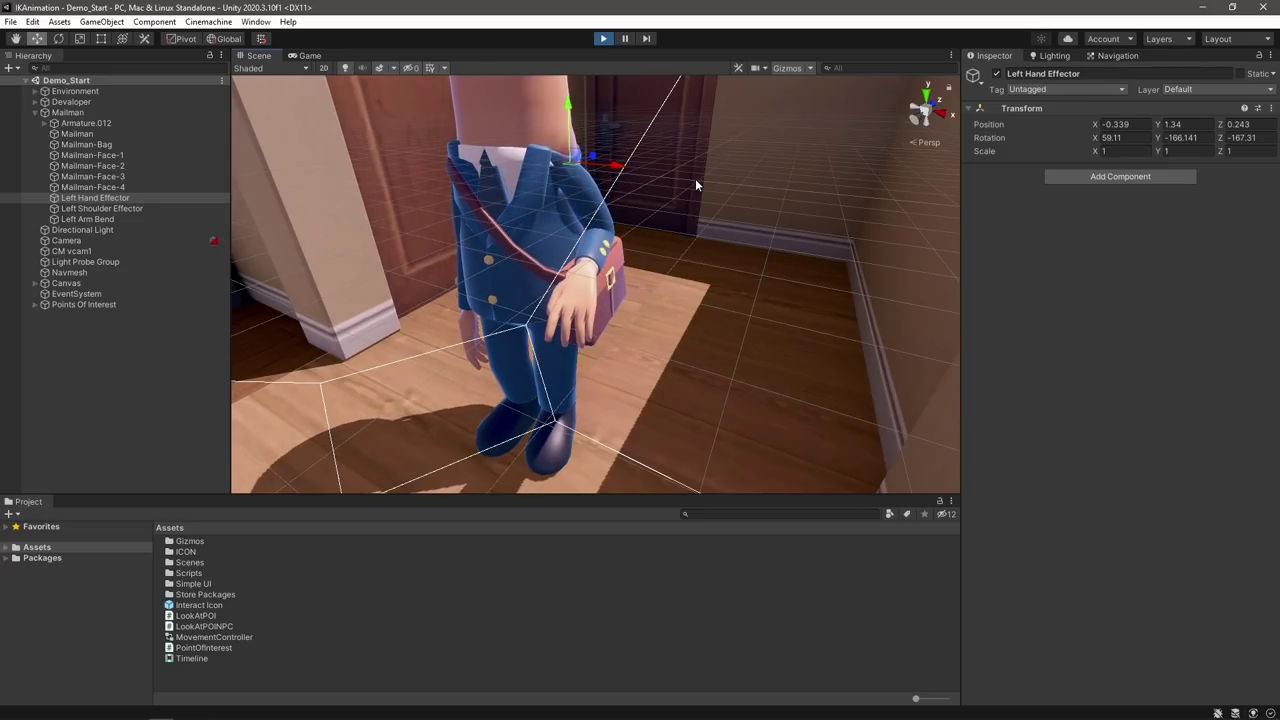
pyautogui.keyDown('alt'); pyautogui.moveTo(696, 183); pyautogui.dragTo(678, 188); pyautogui.keyUp('alt')
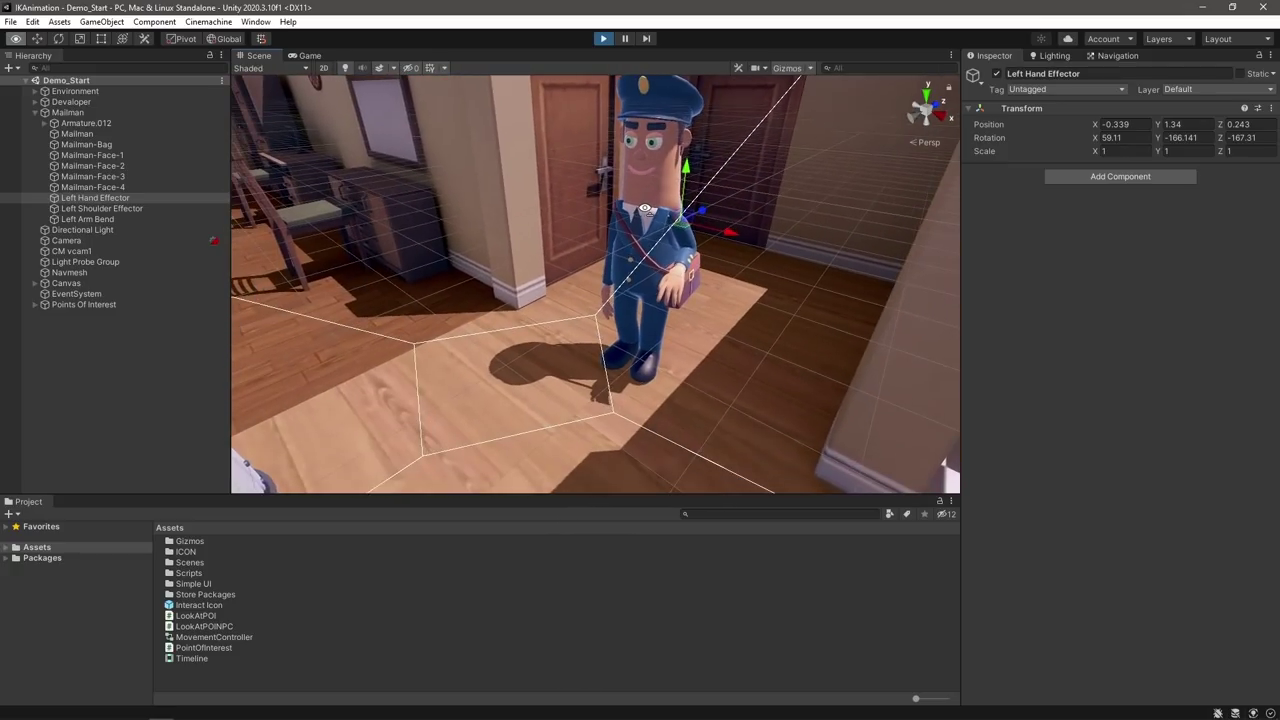
pyautogui.keyDown('alt'); pyautogui.moveTo(695, 218); pyautogui.dragTo(718, 227); pyautogui.keyUp('alt')
pyautogui.scroll(5, 718, 227)
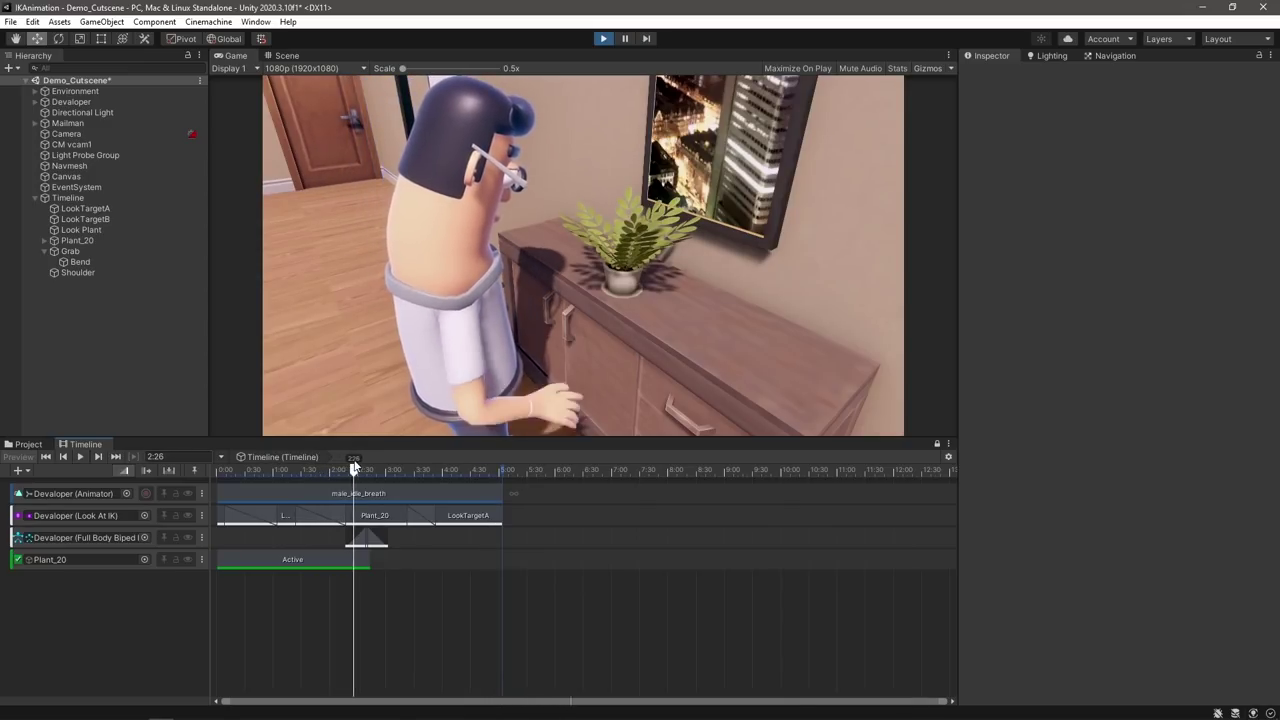
pyautogui.rightClick(41, 580)
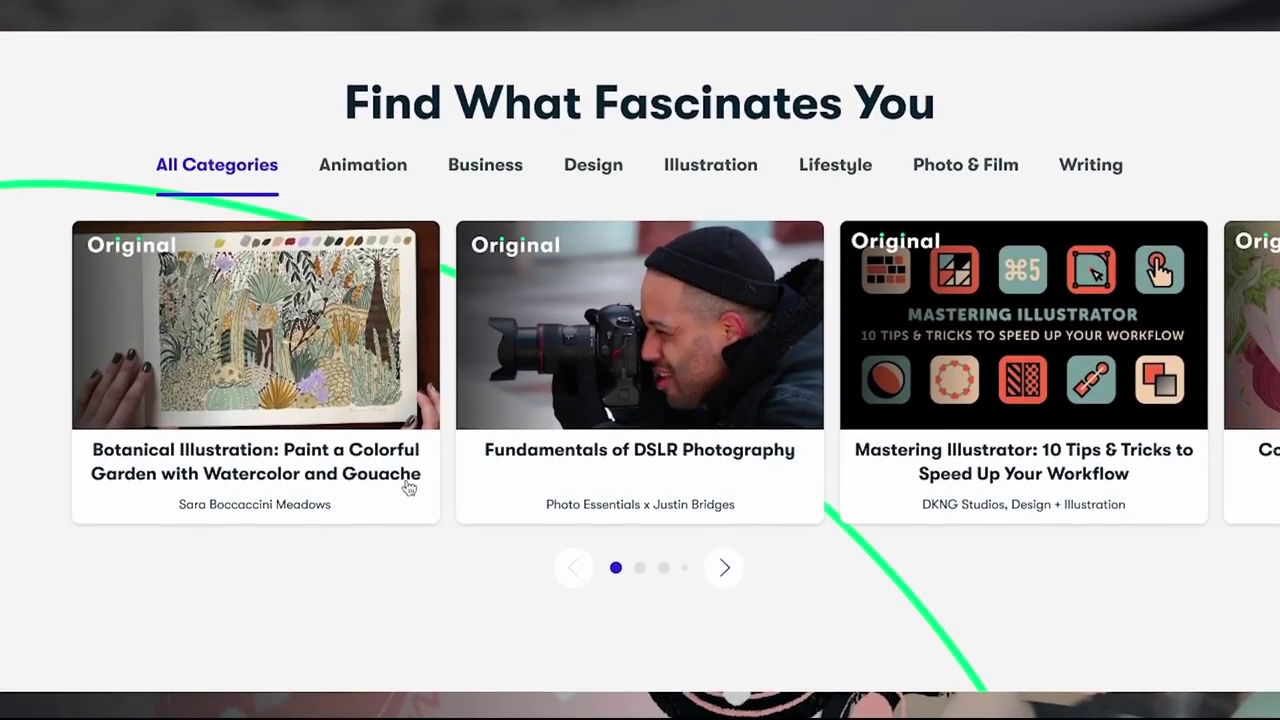
# Open the Botanical Illustration class and view its Reviews and Projects & Resources tabs
pyautogui.click(296, 348)
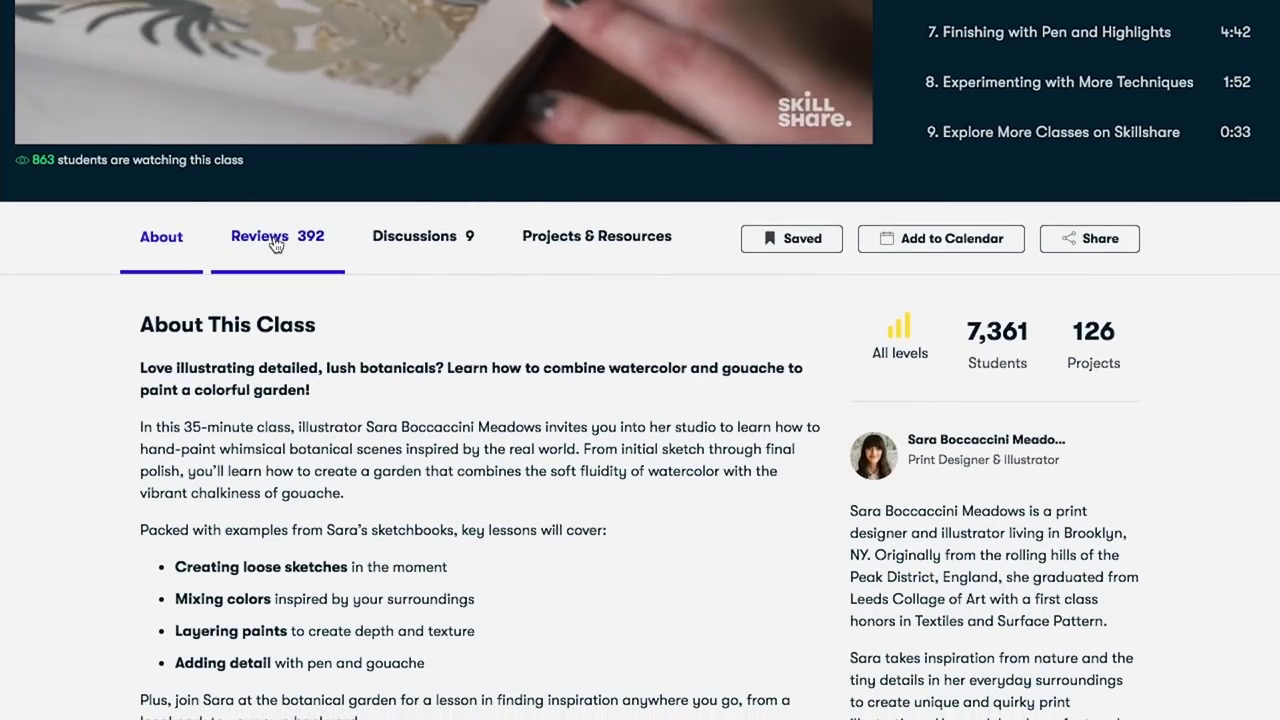
pyautogui.click(277, 267)
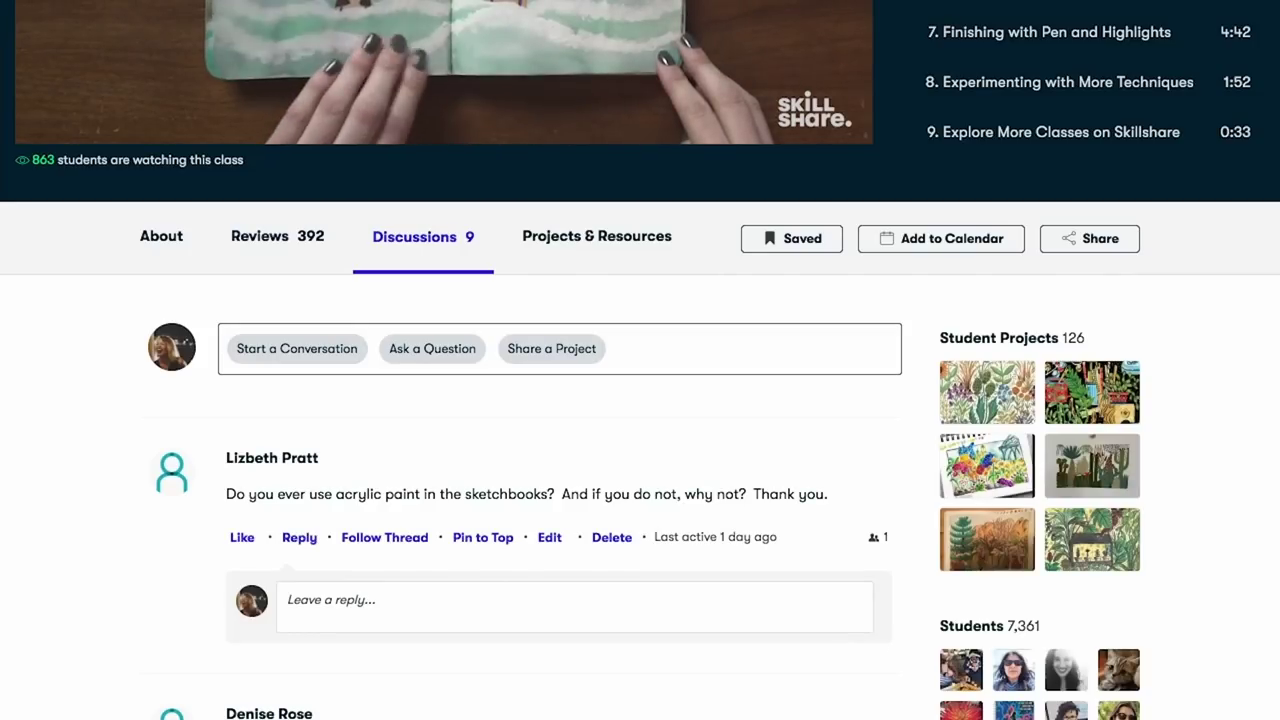
pyautogui.click(596, 236)
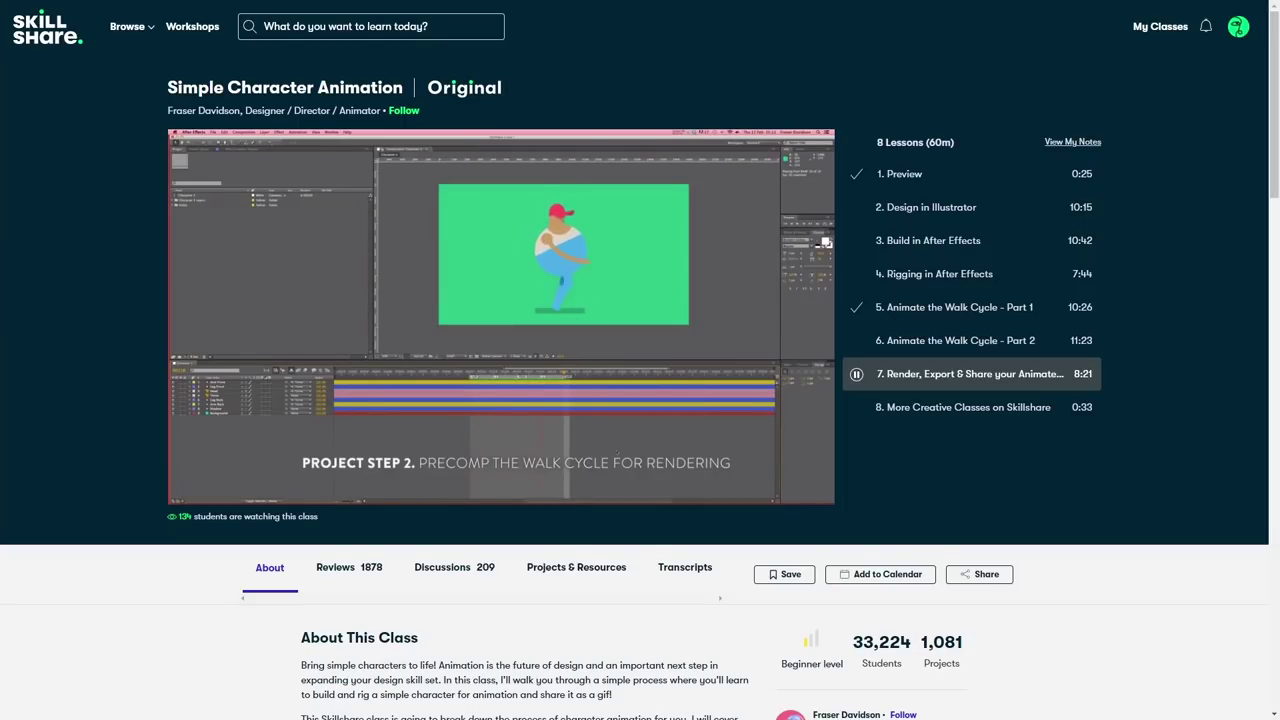
pyautogui.scroll(-6, 640, 360)
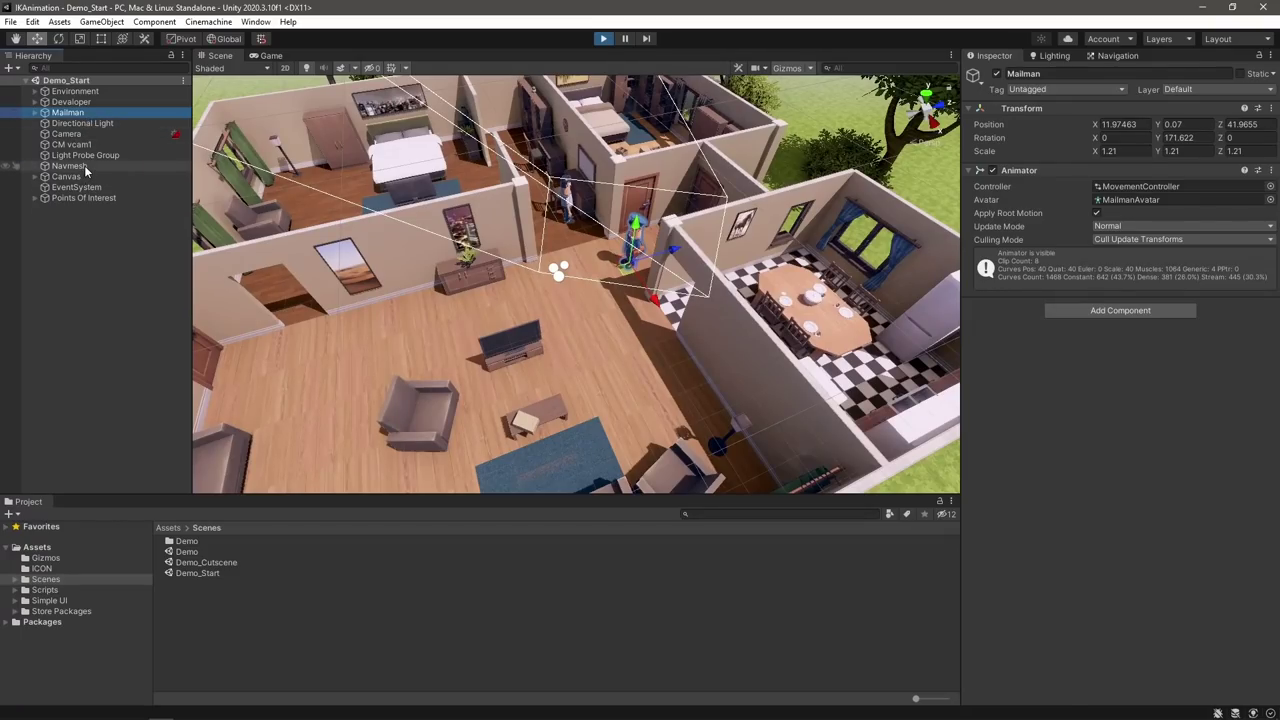
# Select the Navmesh object and orbit the Scene to a lower angle
pyautogui.click(84, 167)
pyautogui.keyDown('alt'); pyautogui.moveTo(620, 240); pyautogui.dragTo(642, 221); pyautogui.keyUp('alt')
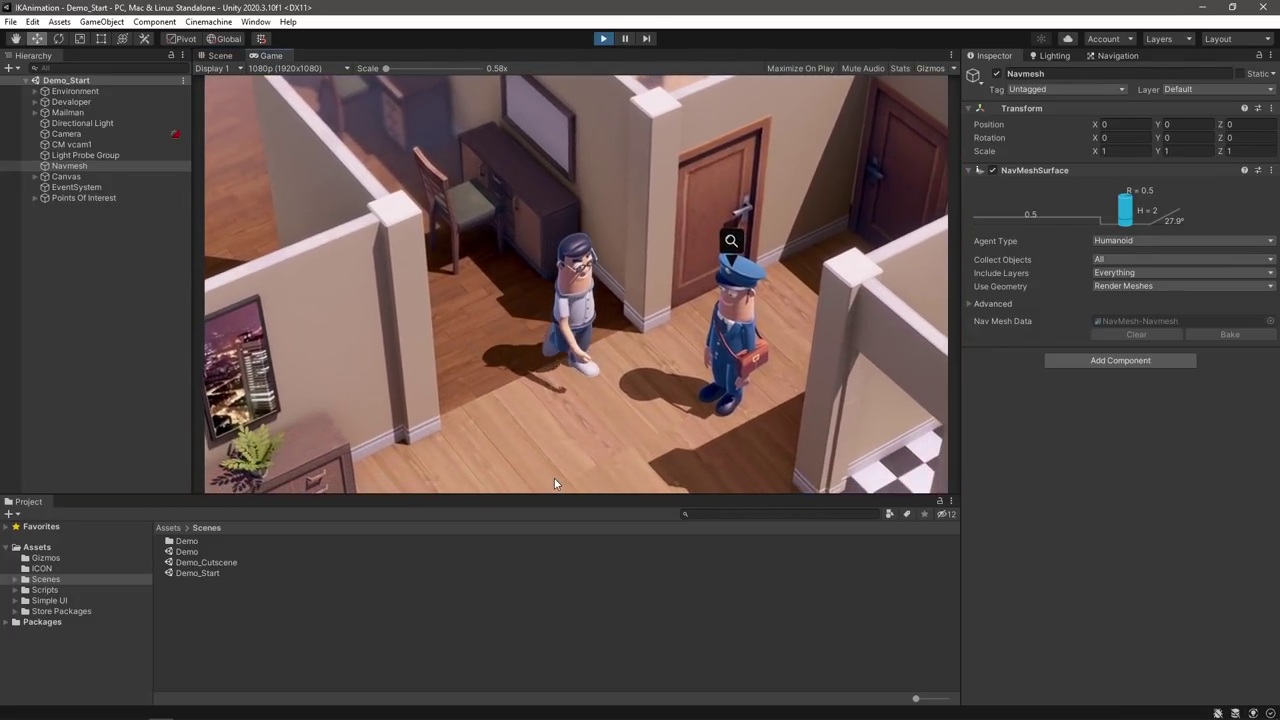